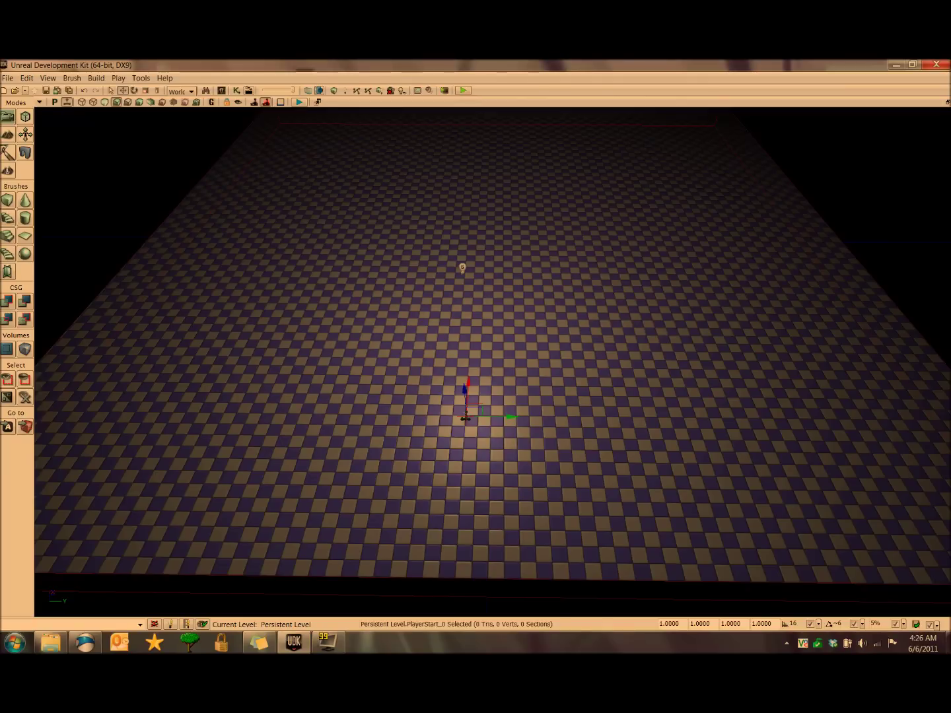
Look around the level, selecting the floor, the player start and the light
mouse_move(485, 443)
right_down()
mouse_move(409, 423)
mouse_move(389, 400)
mouse_move(484, 443)
right_up()
click(485, 443)
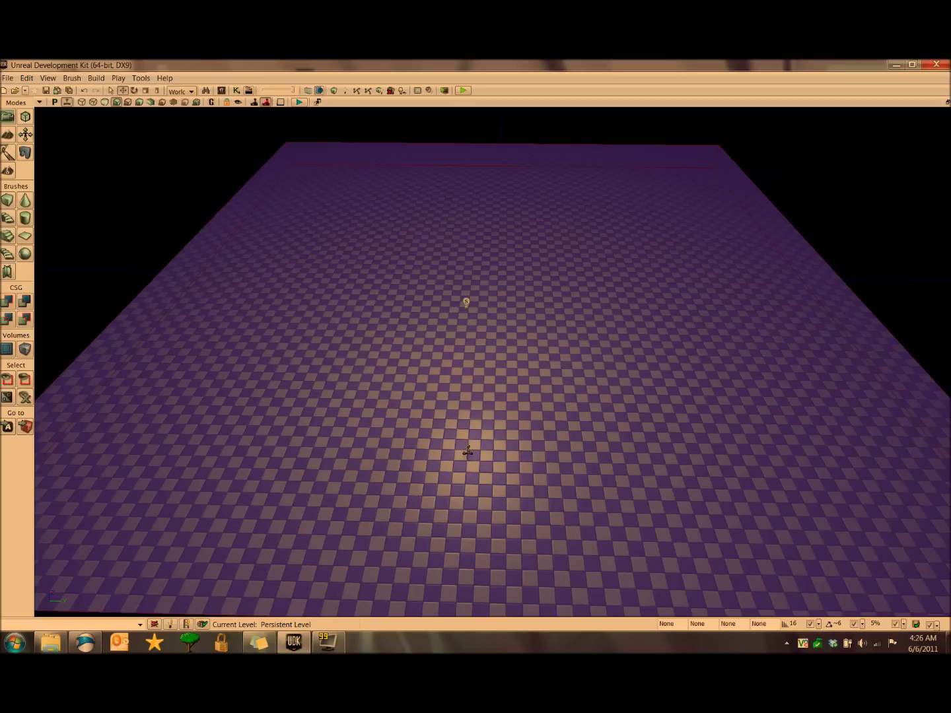
drag(485, 444, 485, 443)
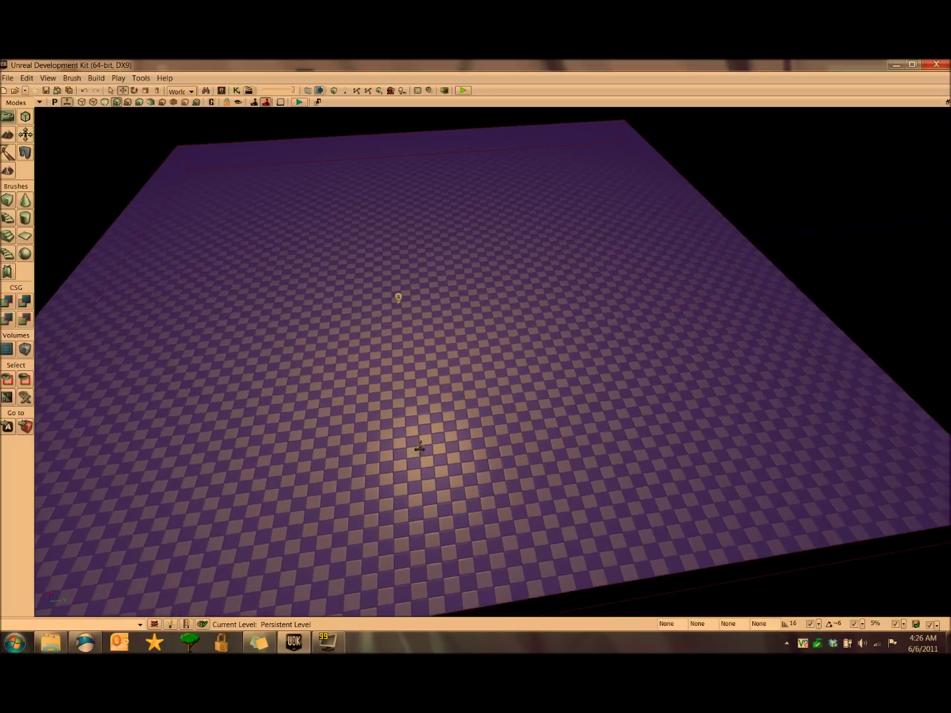
click(419, 448)
click(398, 297)
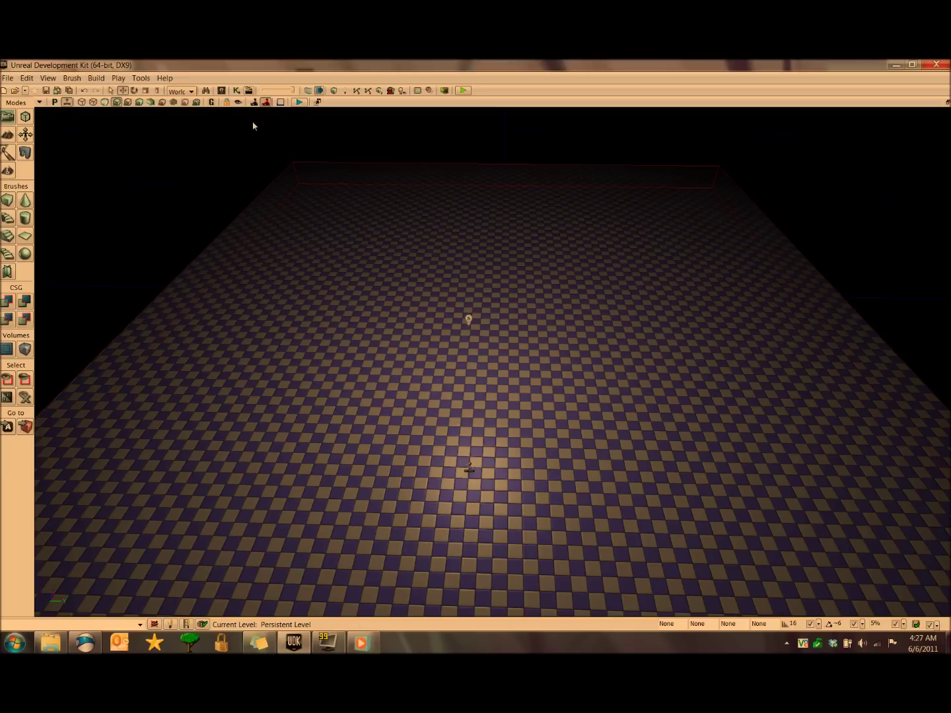
Select GameCrowdDestination under Crowd in the Content Browser's Actor Classes list
click(221, 90)
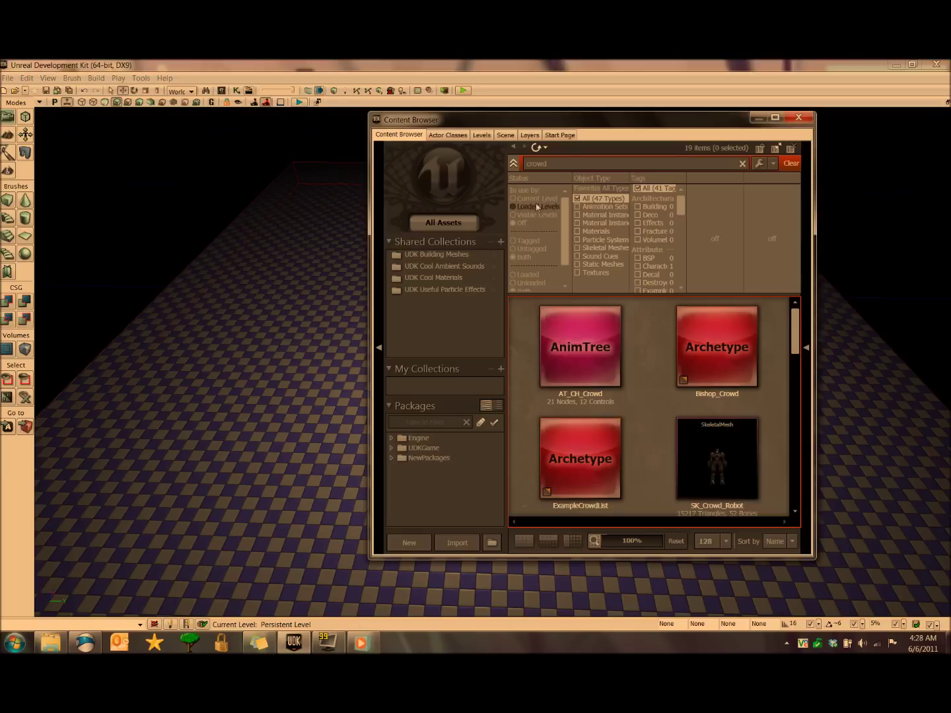
click(447, 135)
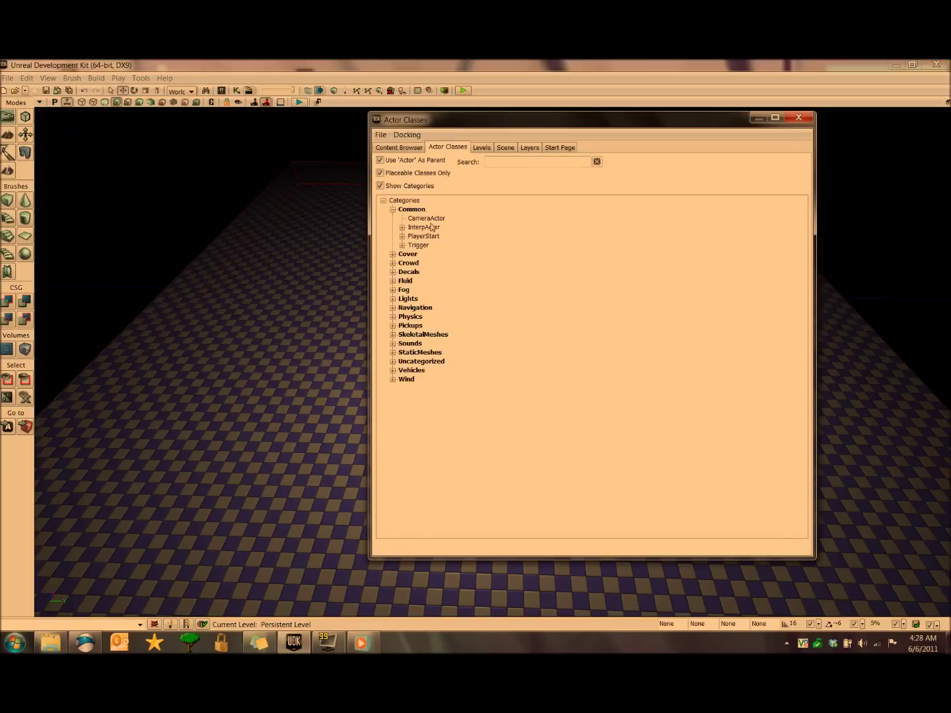
click(410, 263)
click(392, 262)
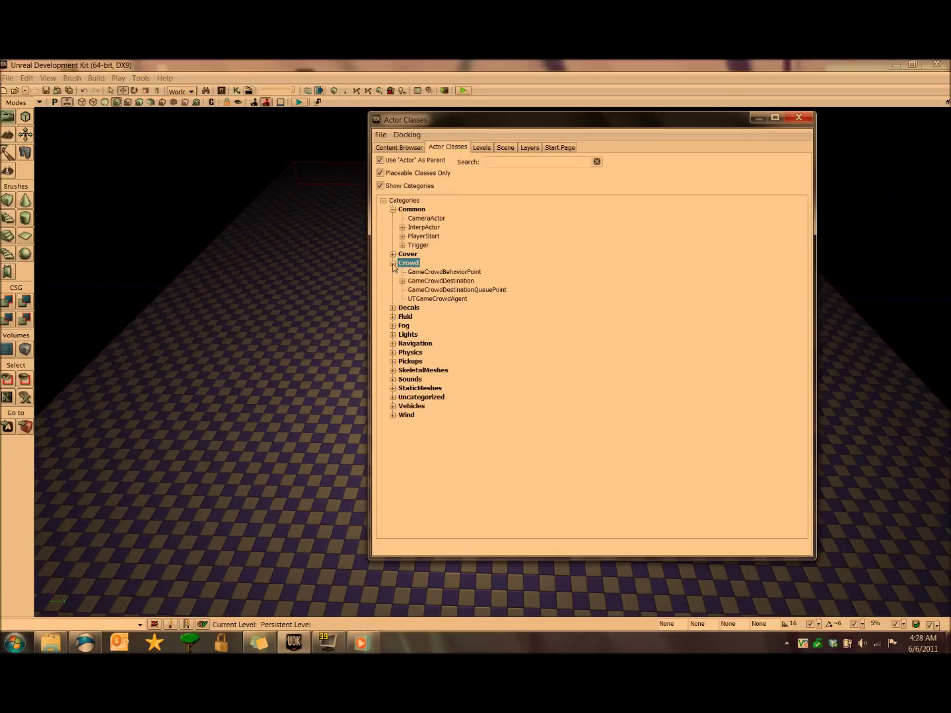
click(461, 283)
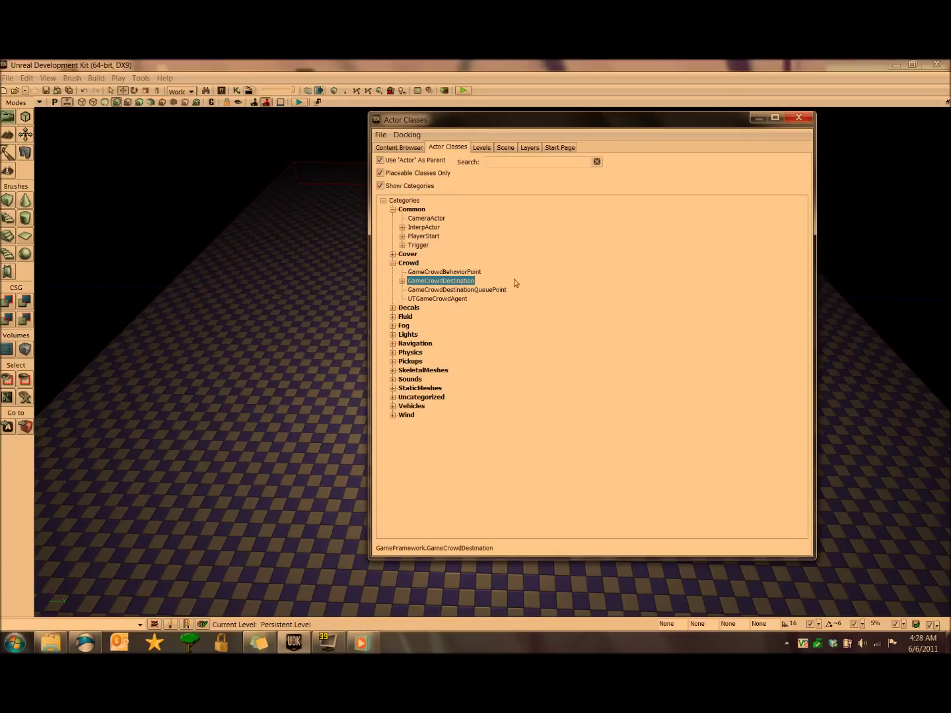
drag(514, 121, 687, 140)
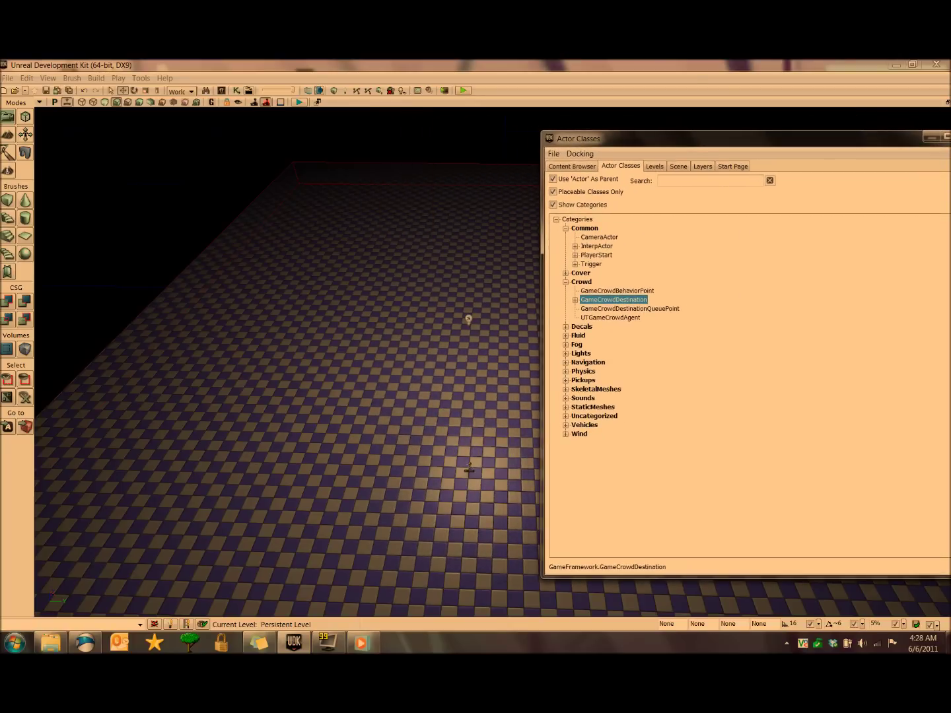
Add GameCrowdDestination_0 and GameCrowdDestination_1 at two separate spots on the floor
right_click(386, 191)
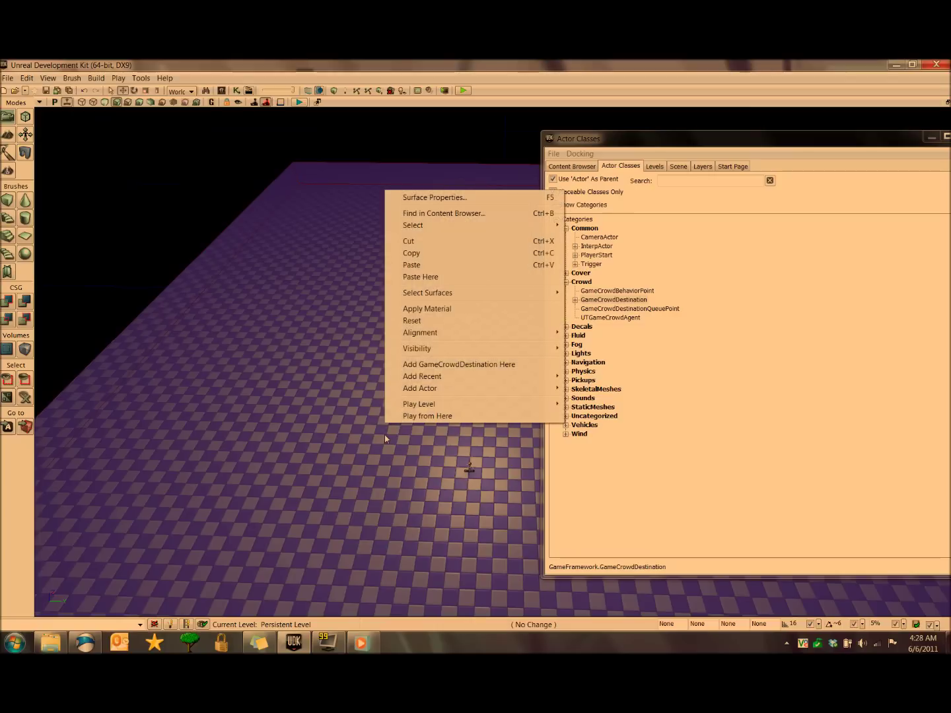
click(477, 367)
right_drag(477, 366, 544, 365)
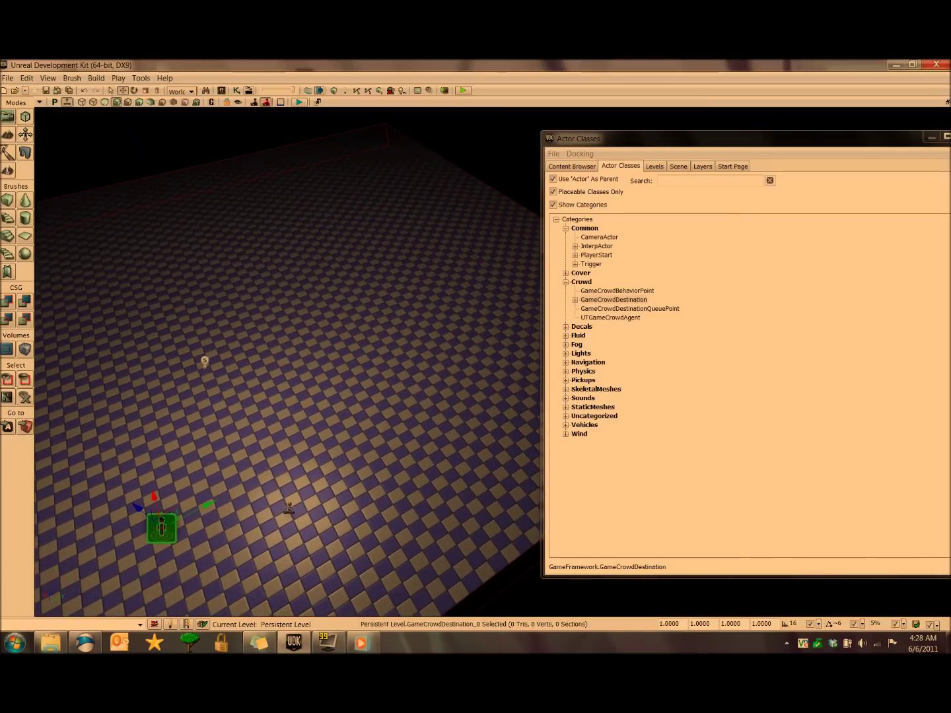
right_click(434, 341)
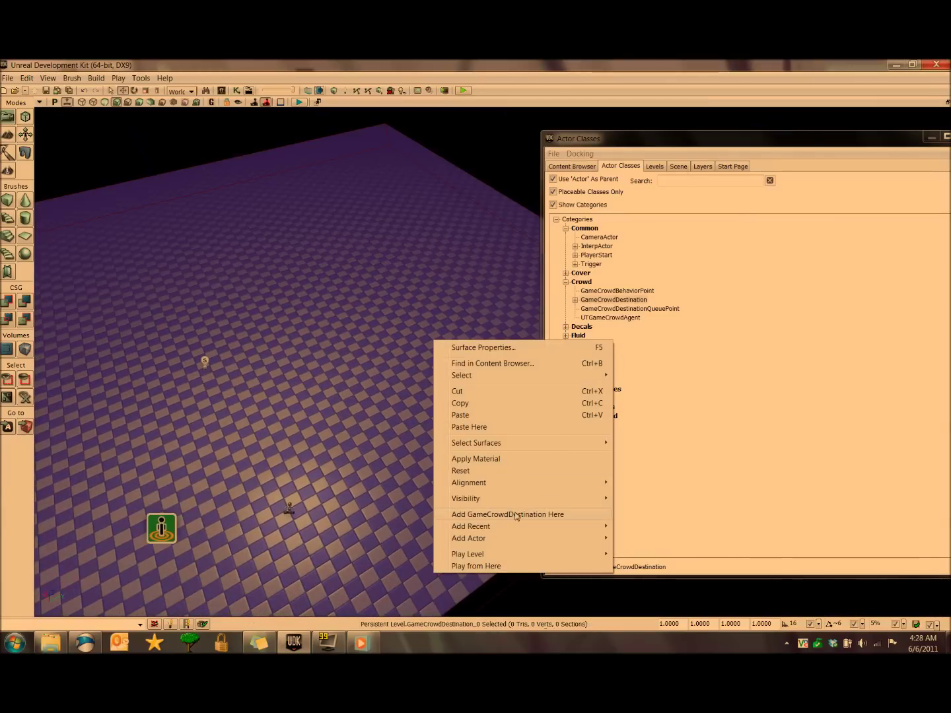
click(515, 516)
right_drag(515, 515, 500, 537)
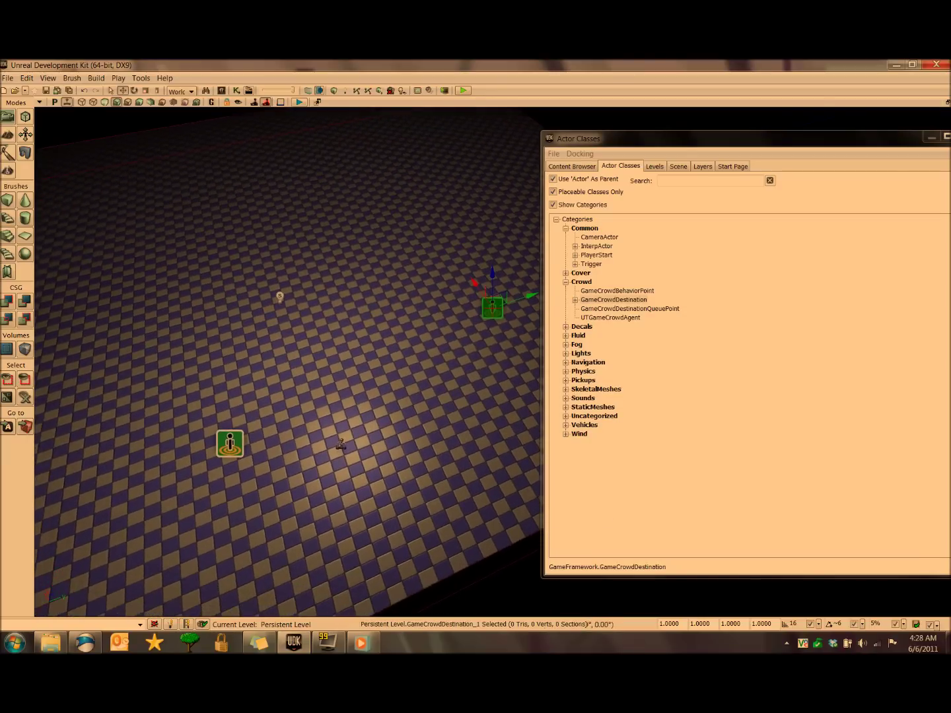
Open GameCrowdDestination_0's properties and close the Actor Classes browser
click(229, 443)
right_drag(230, 443, 197, 437)
double_click(359, 383)
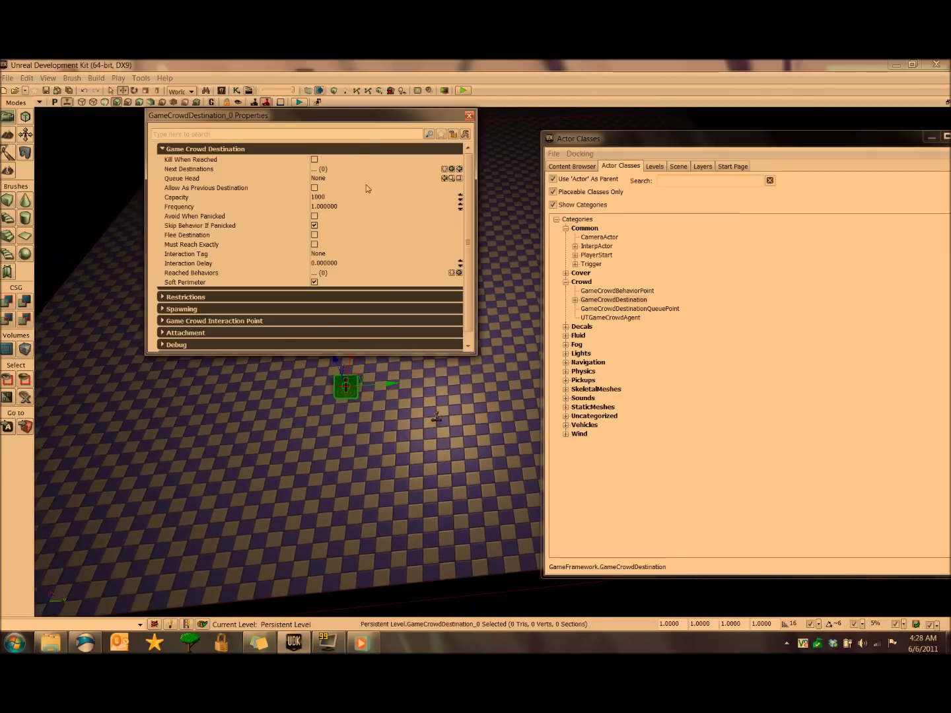
drag(364, 123, 315, 163)
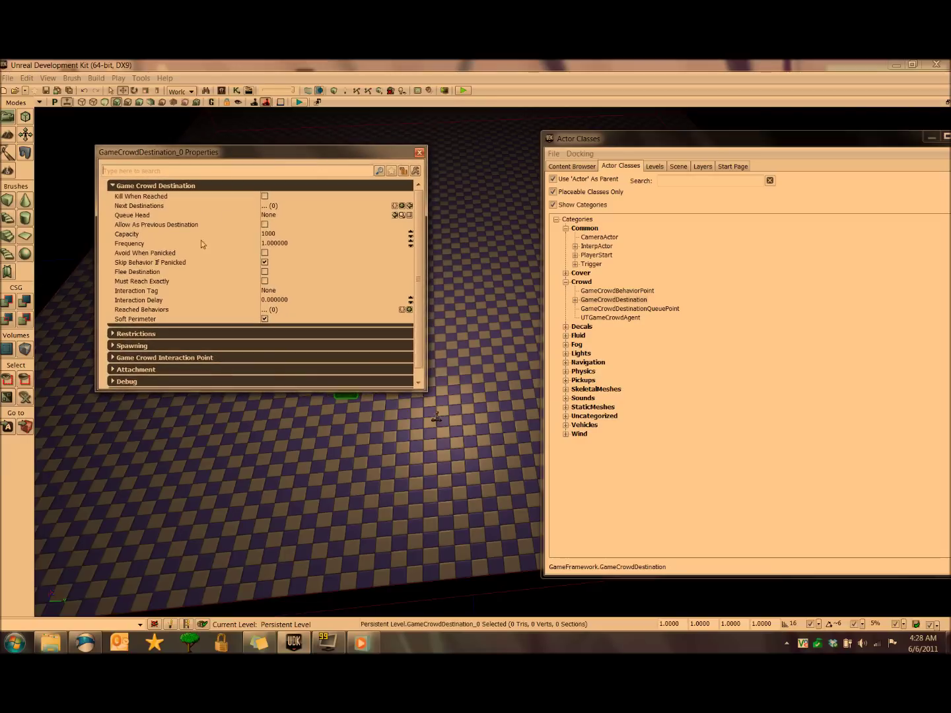
scroll(418, 240, down, 1)
scroll(418, 240, up, 1)
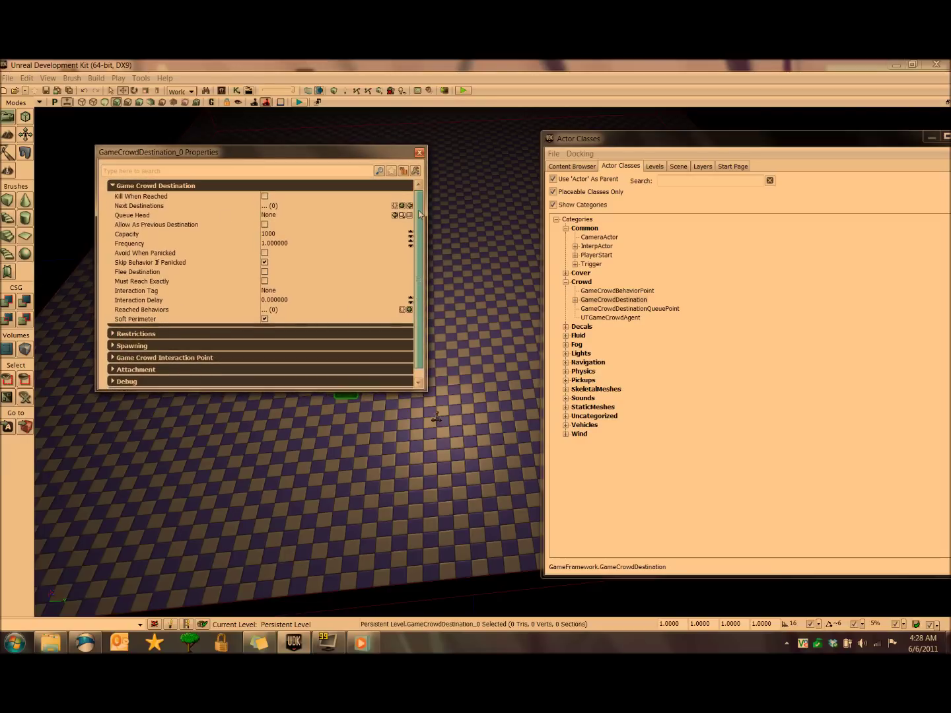
drag(864, 140, 771, 128)
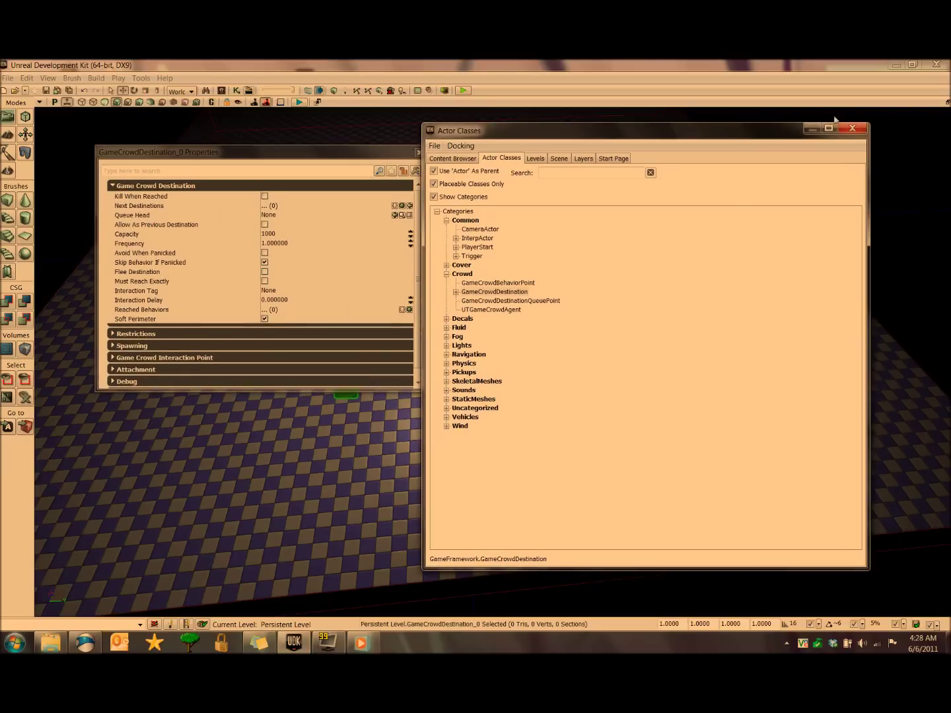
click(855, 128)
Lock the properties, then add GameCrowdDestination_1 to Next Destinations and close the window
click(404, 171)
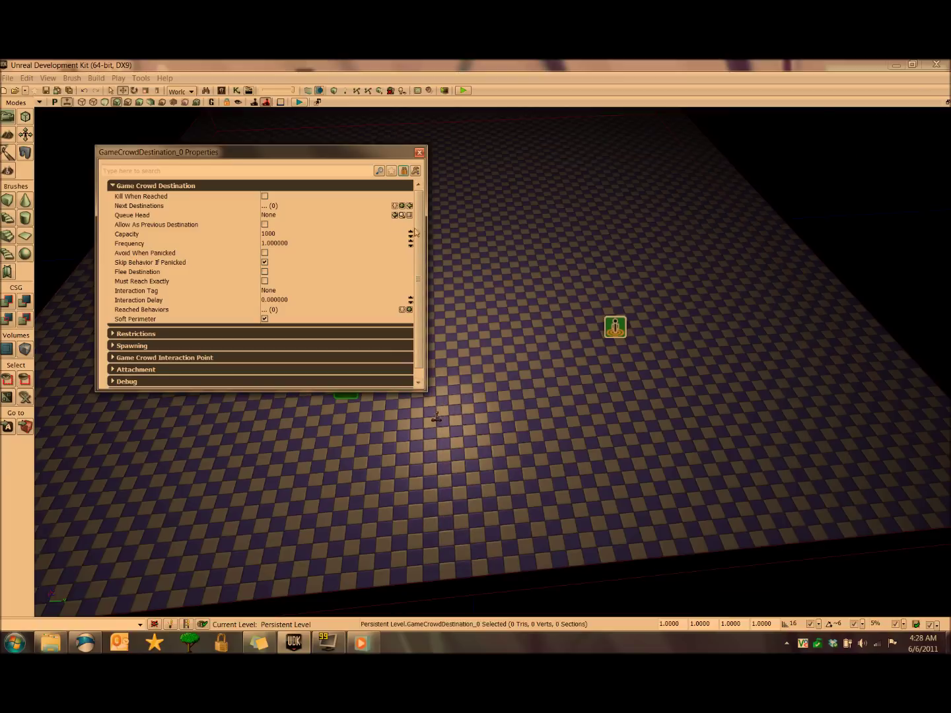
click(615, 327)
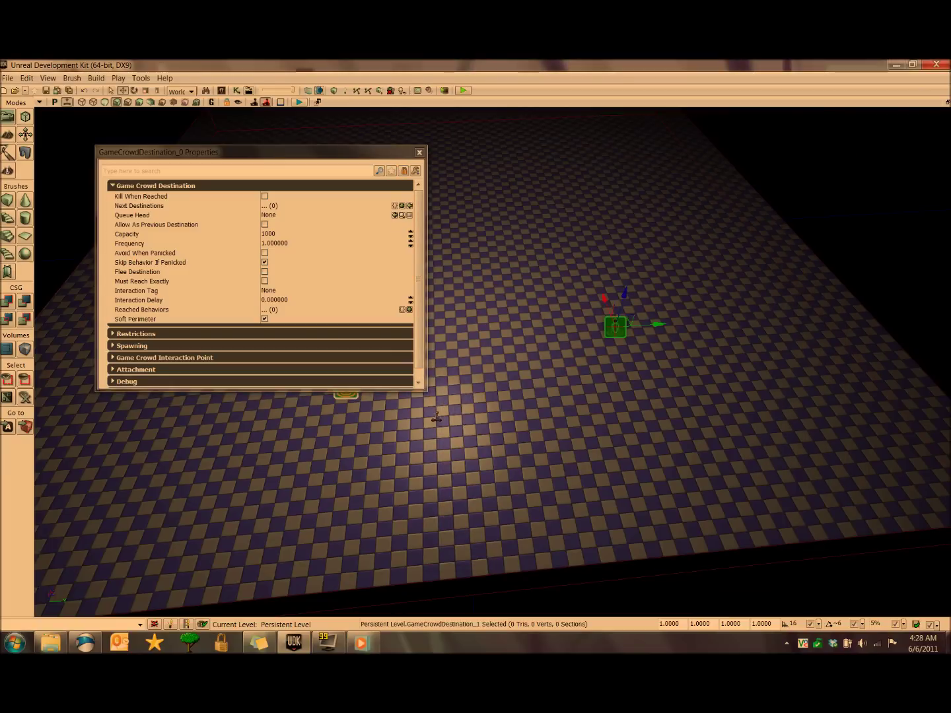
right_drag(614, 328, 711, 331)
key(w)
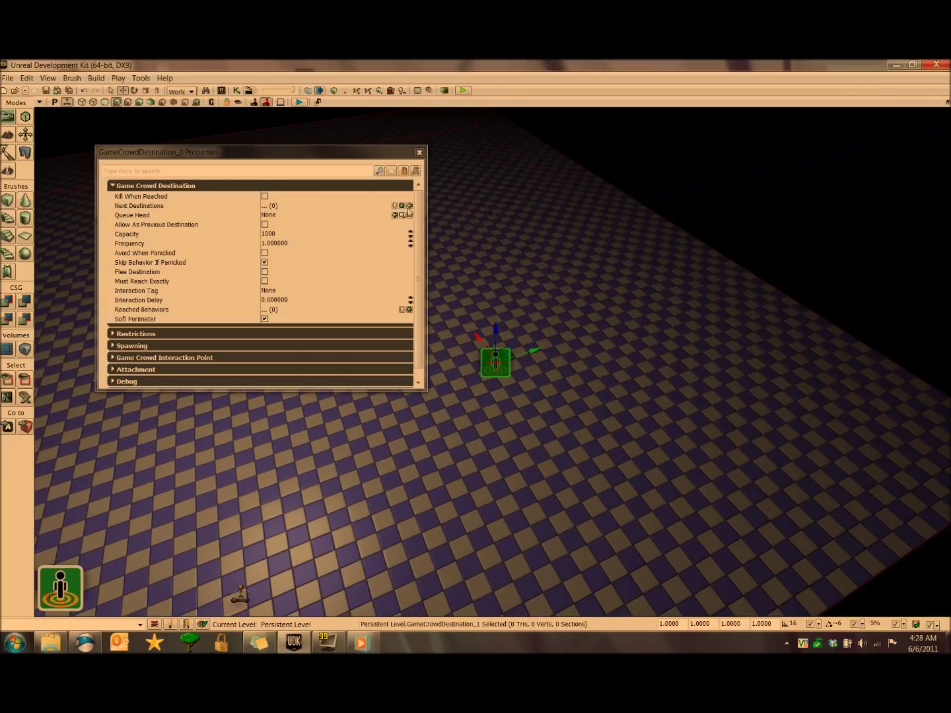
click(409, 205)
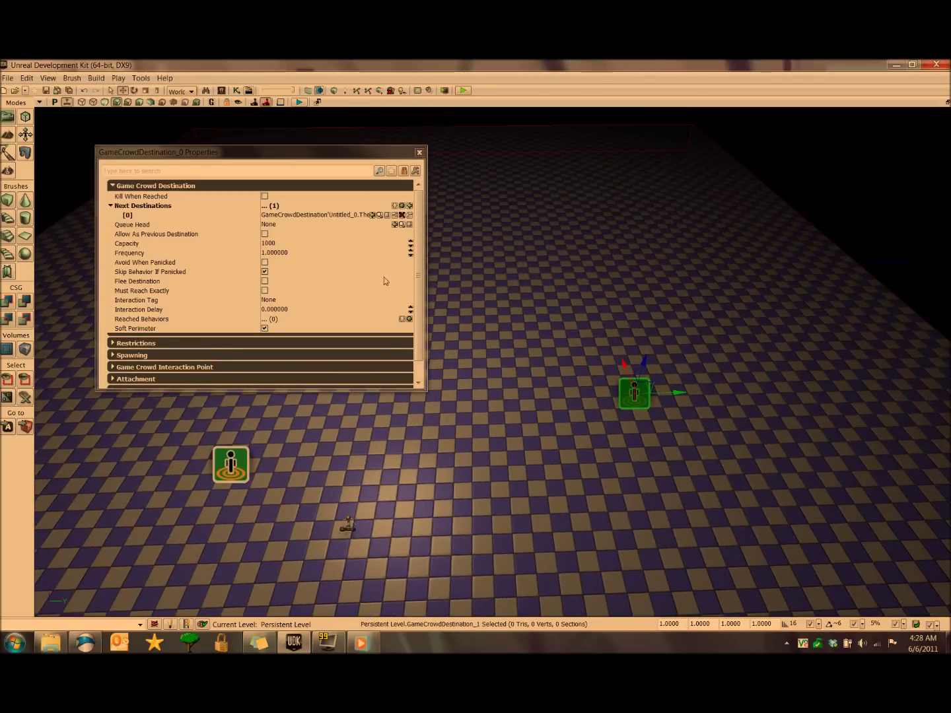
click(418, 153)
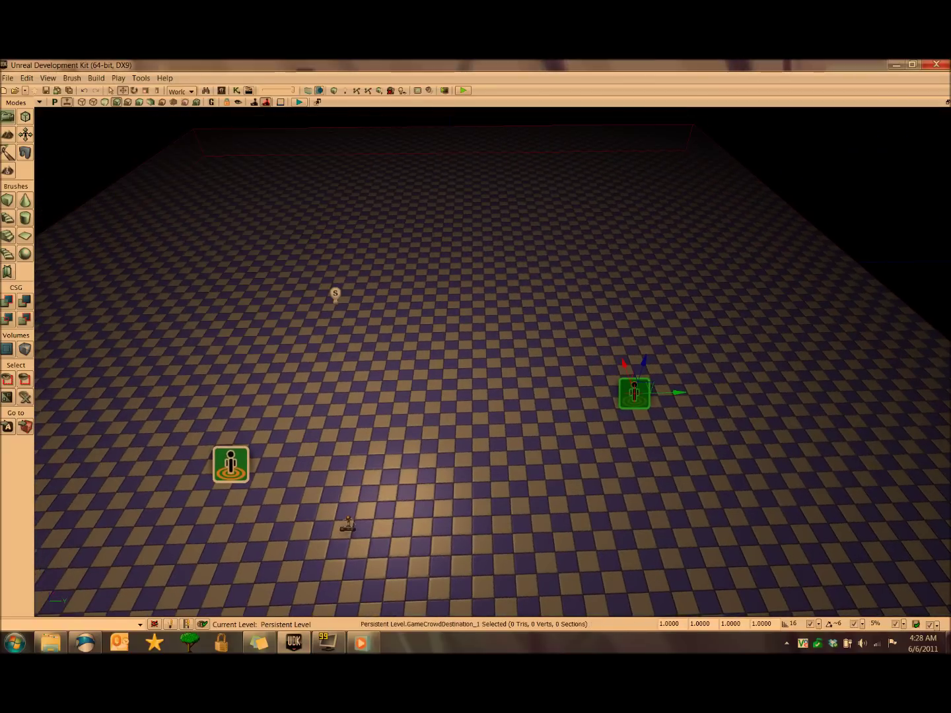
Enable Kill When Reached in the right-hand crowd destination's properties
click(232, 460)
right_drag(236, 454, 292, 462)
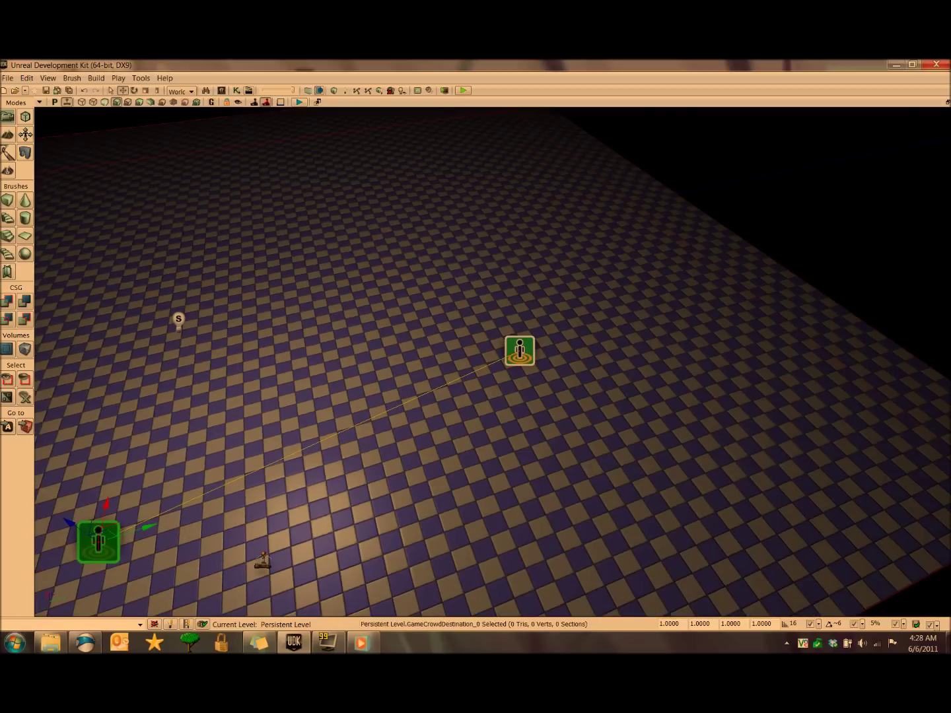
click(520, 351)
right_drag(520, 351, 503, 357)
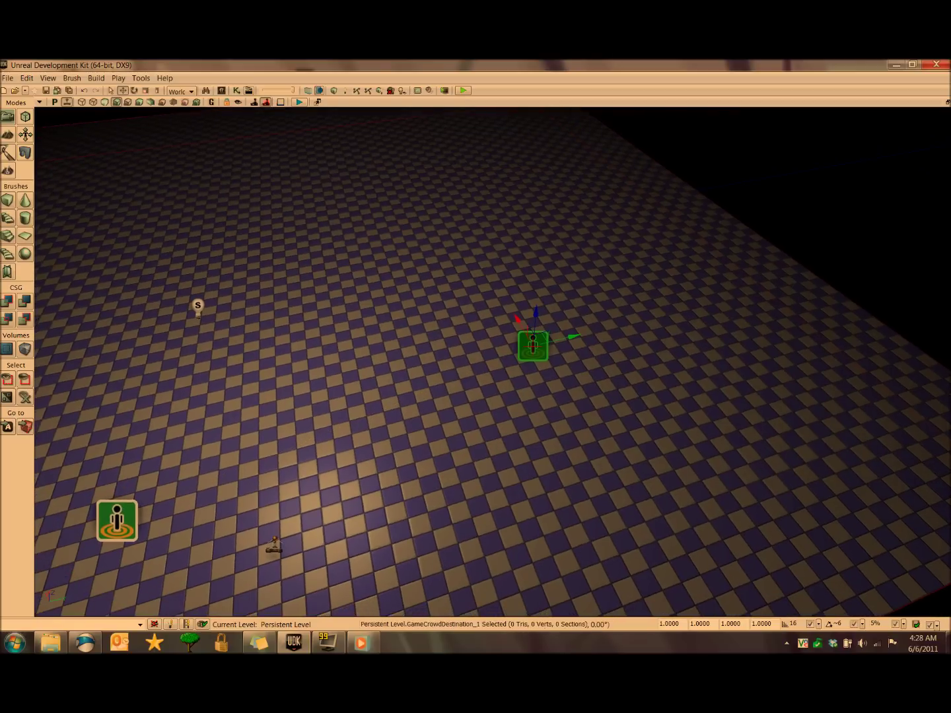
key(F4)
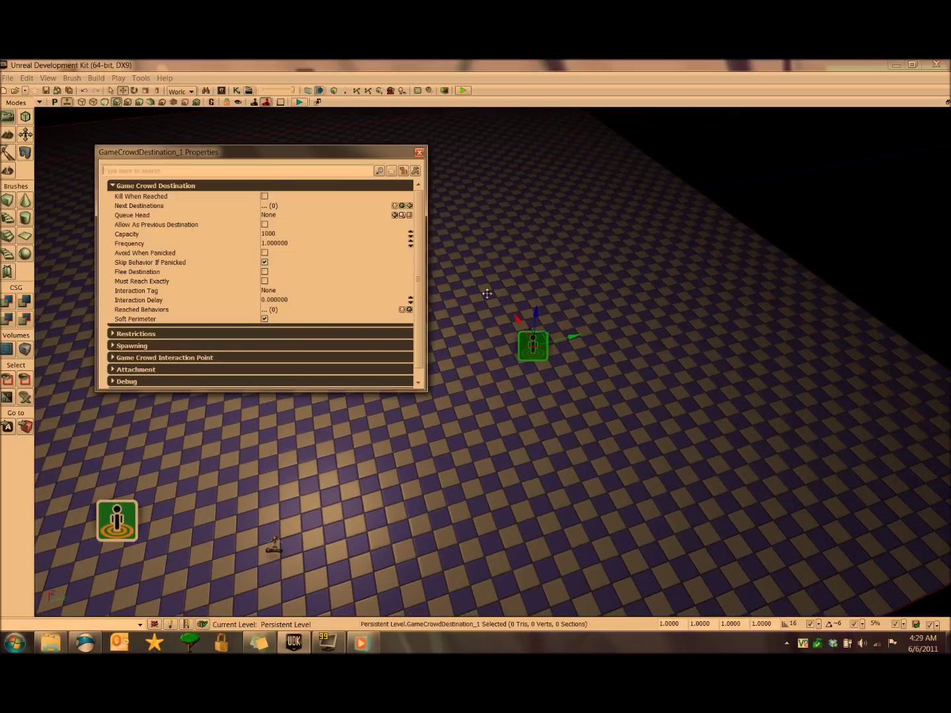
click(265, 198)
click(419, 152)
Select the left and right destinations to check the yellow link line between them
right_drag(422, 199, 350, 213)
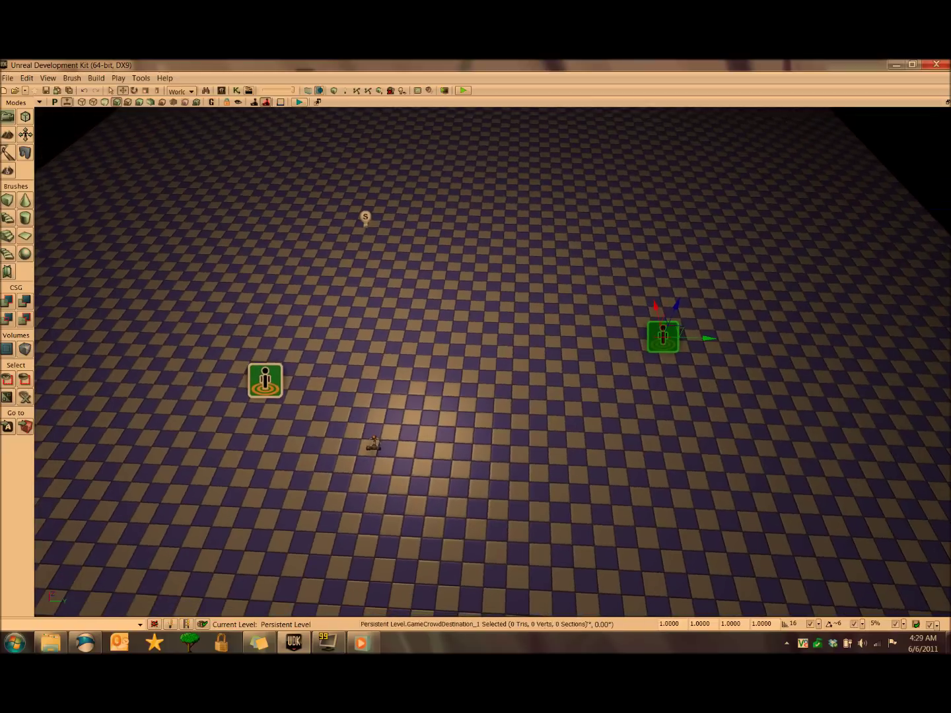
click(266, 381)
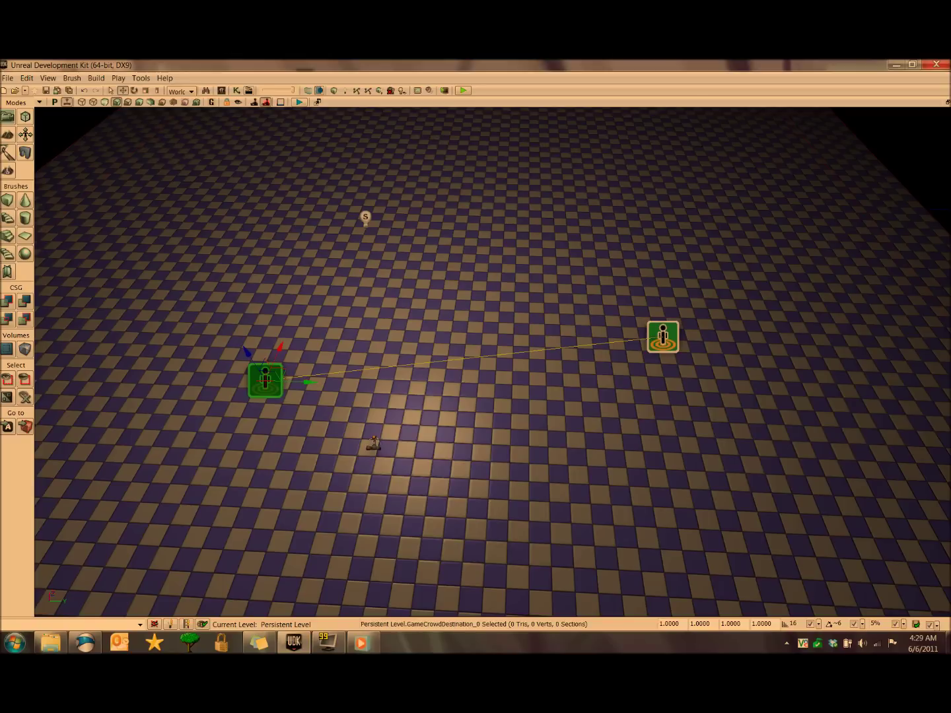
click(662, 338)
right_drag(662, 337, 718, 319)
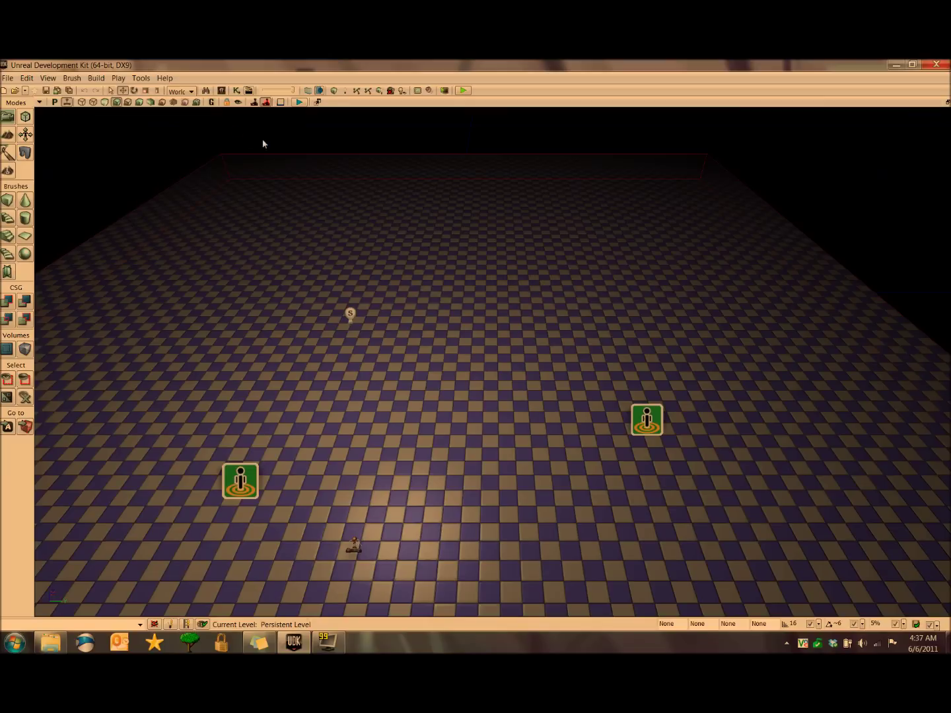
Show all Actor Classes without the Actor parent limit, filtered by 'crowd'
click(224, 95)
click(516, 160)
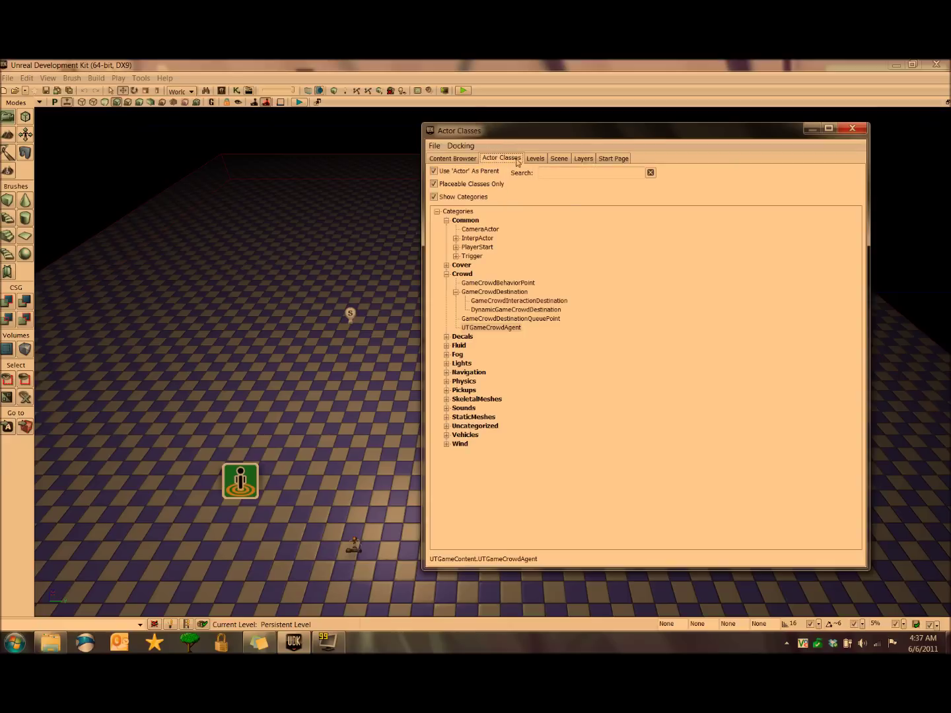
click(461, 174)
click(536, 174)
text(crowd)
key(Return)
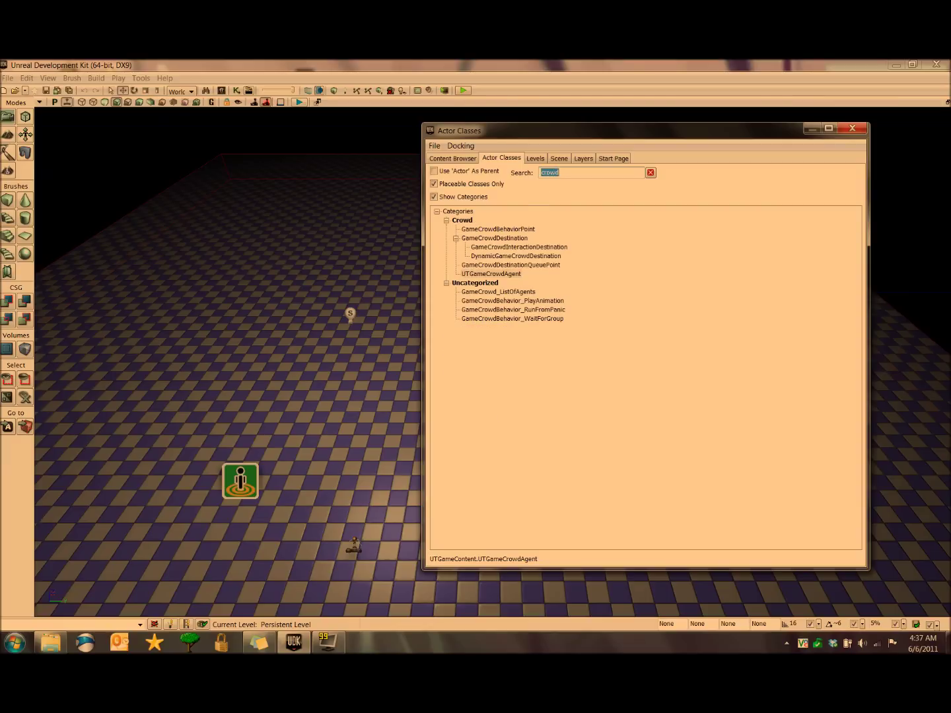
Create archetype CrowdTest_AgentsList in CrowdTestPackage from GameCrowd_ListOfAgents
click(520, 292)
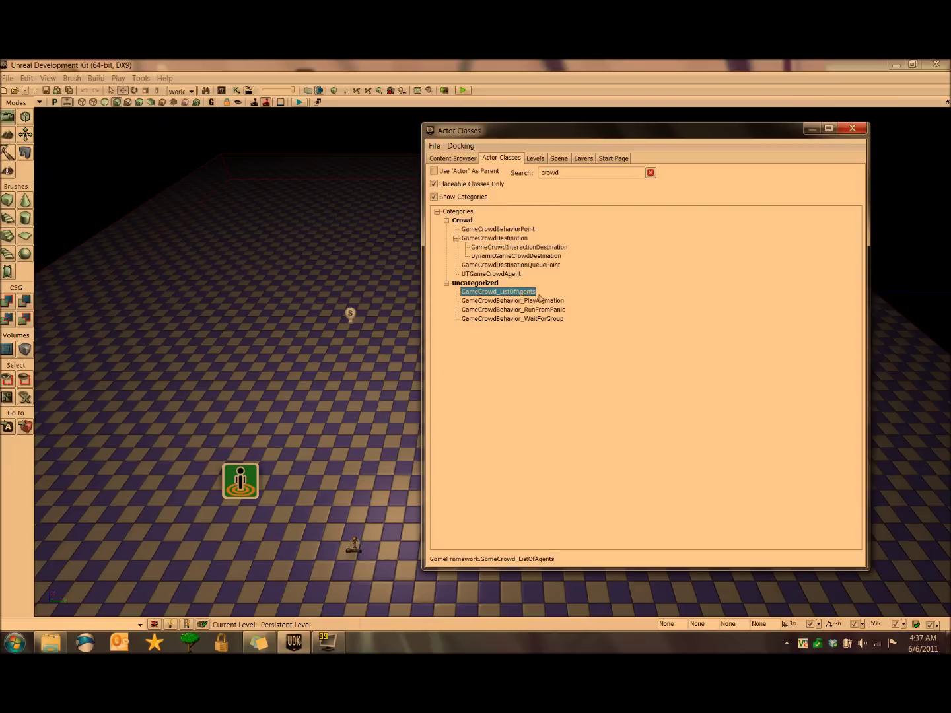
right_click(532, 294)
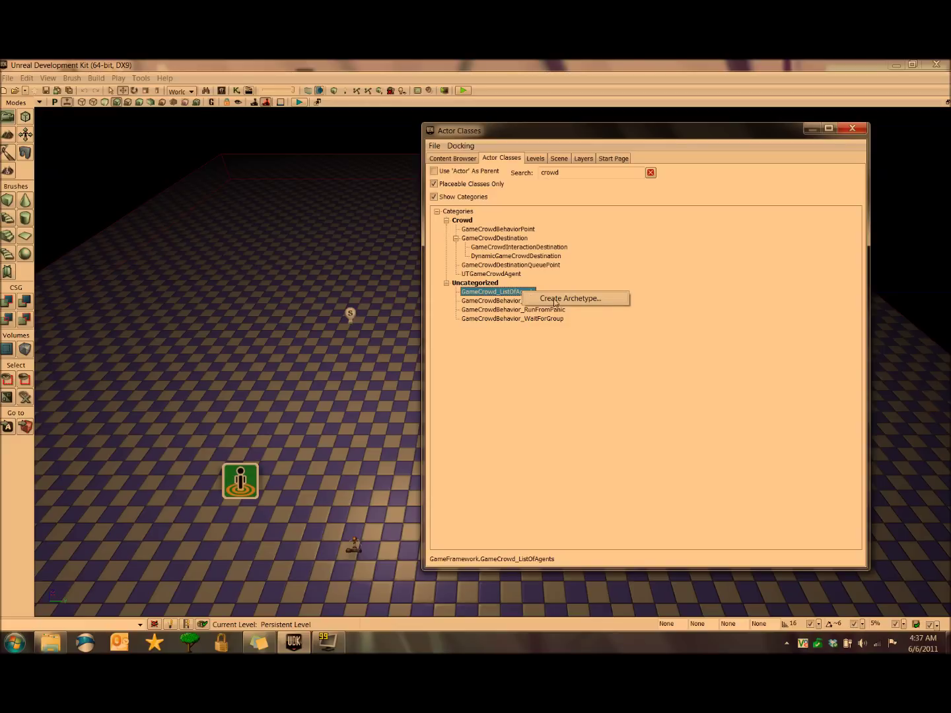
click(555, 301)
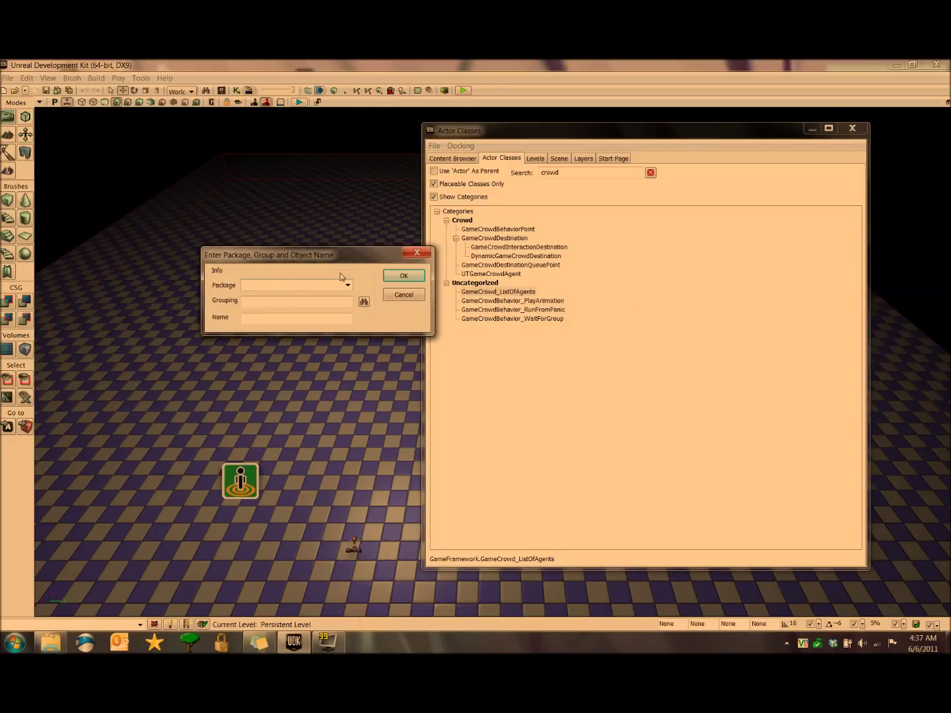
text(CrowdTestPackage)
key(Tab)
key(Tab)
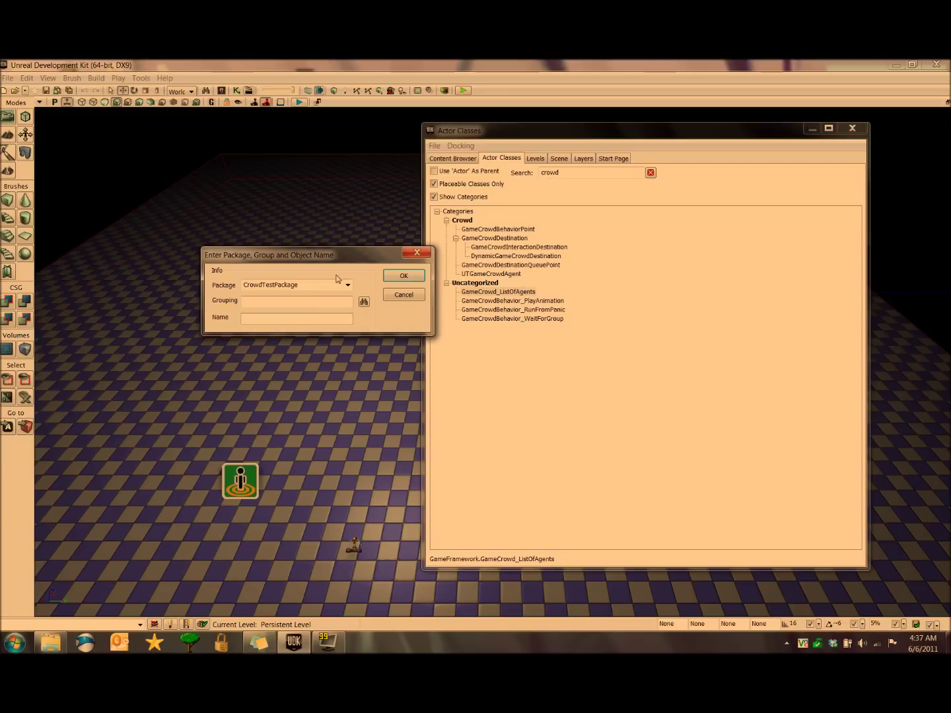
text(CrowdTest_AgentsList)
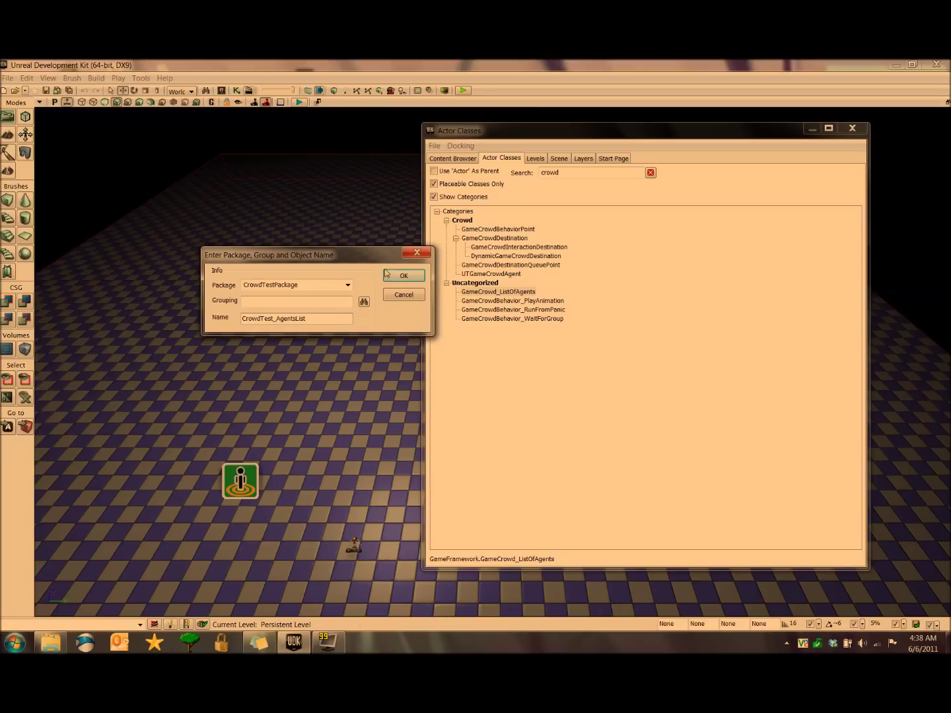
click(415, 278)
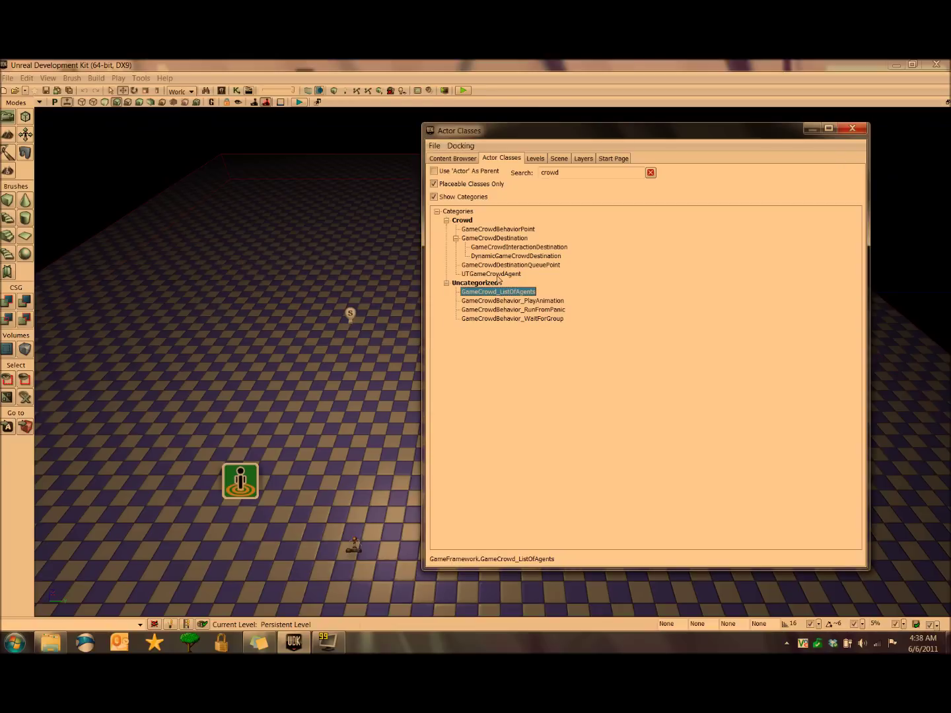
Create archetype CrowdTest_UTAgent in CrowdTestPackage from UTGameCrowdAgent
click(500, 274)
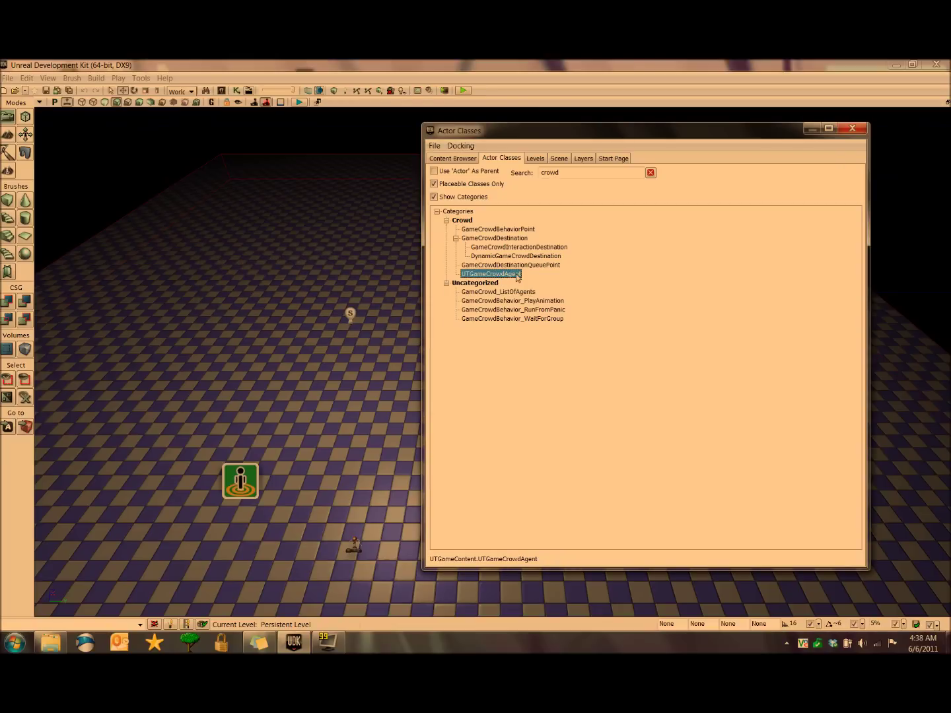
right_click(517, 276)
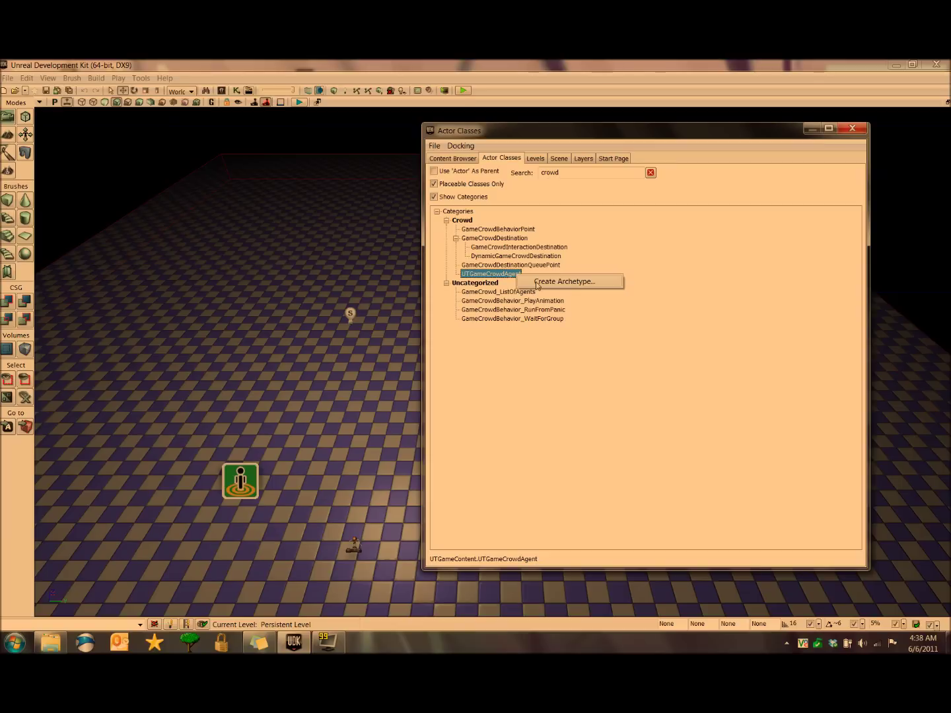
click(538, 283)
text(Cro)
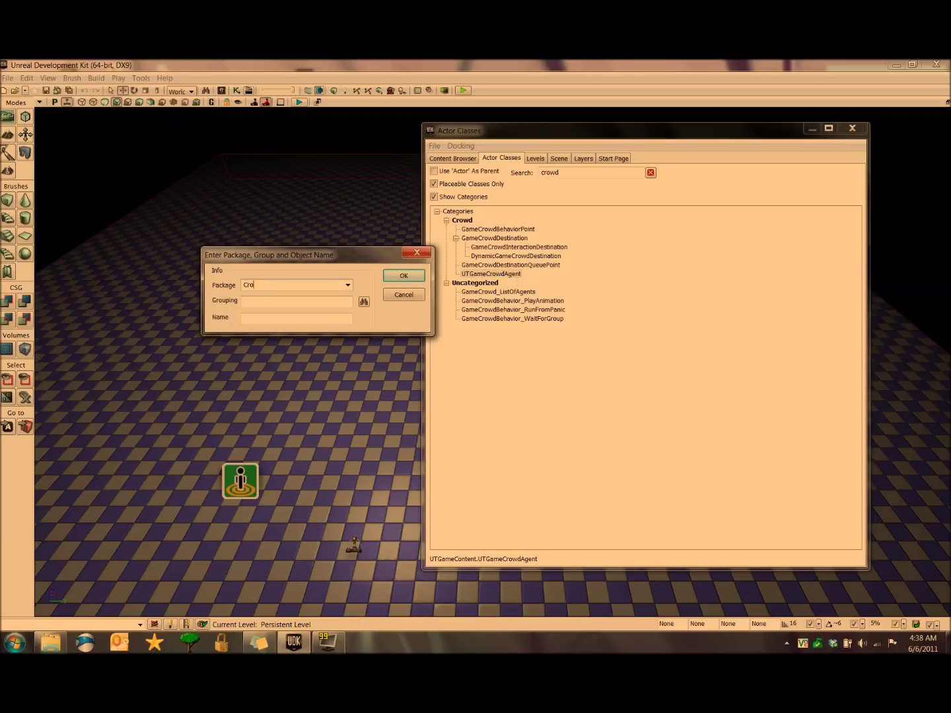
text(d)
text(dTex)
text(tPackage)
key(Tab)
text(CrowdTe)
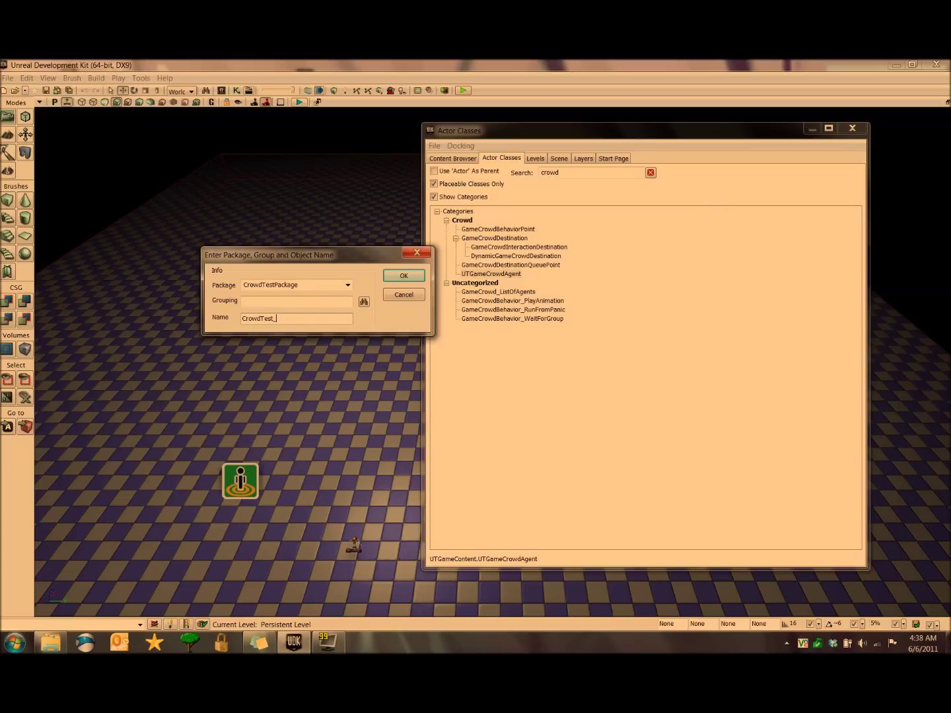
text(st_UTAgent)
click(402, 277)
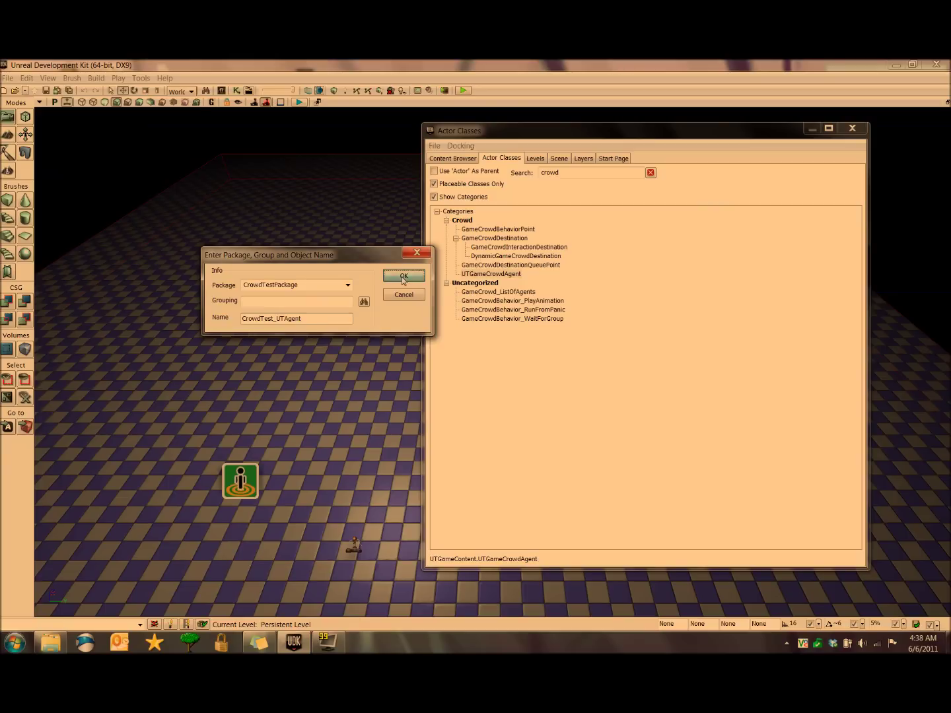
click(455, 159)
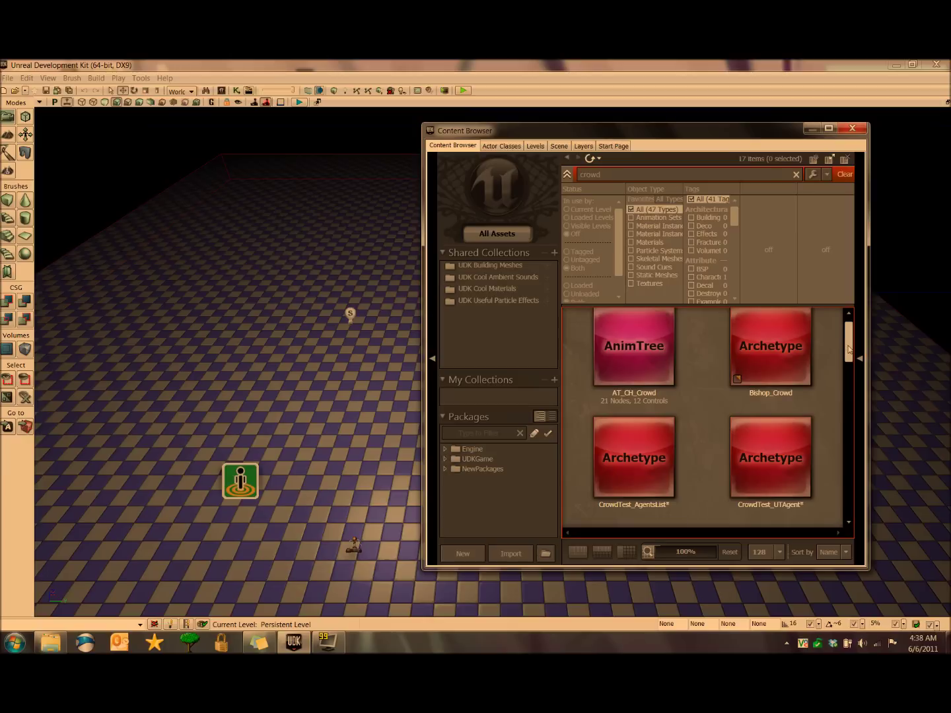
Add a List Of Agents entry to CrowdTest_AgentsList with Agent Archetype CrowdTest_UTAgent
scroll(847, 342, down, 1)
click(641, 414)
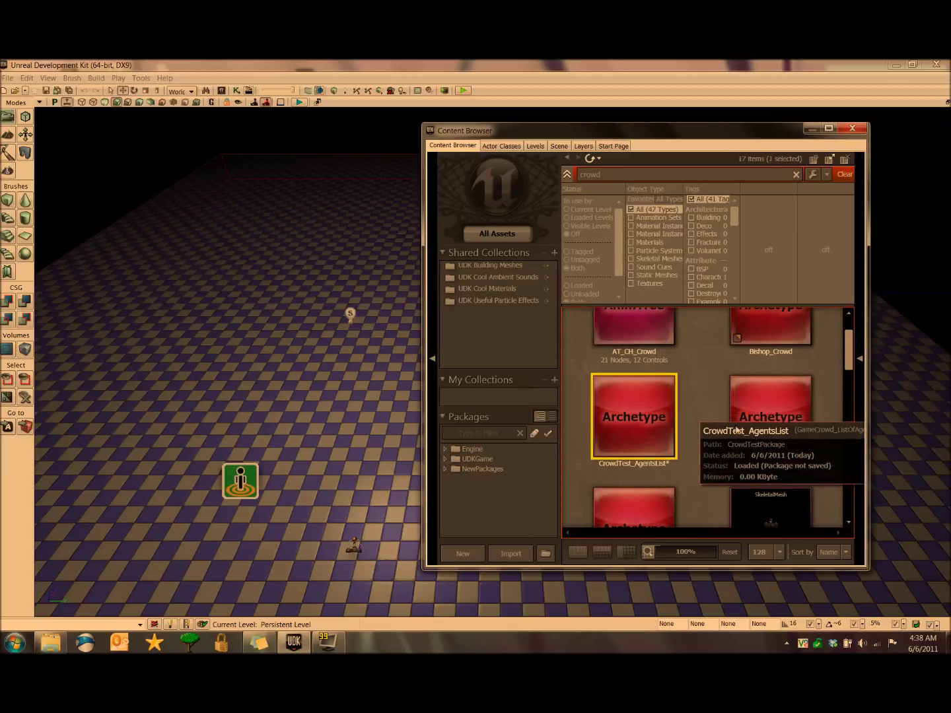
double_click(612, 422)
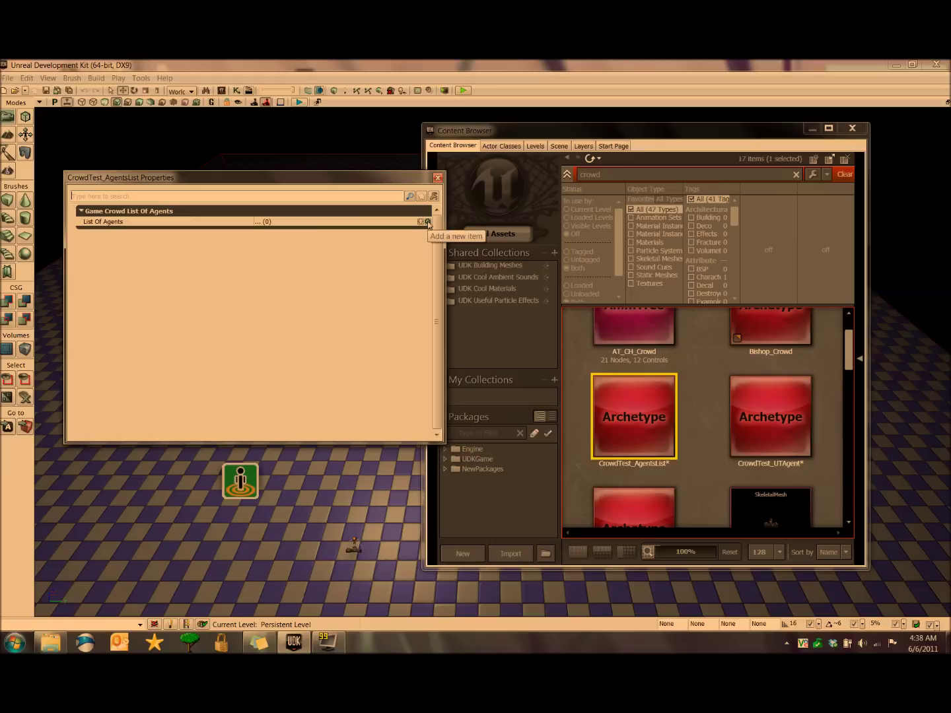
click(428, 222)
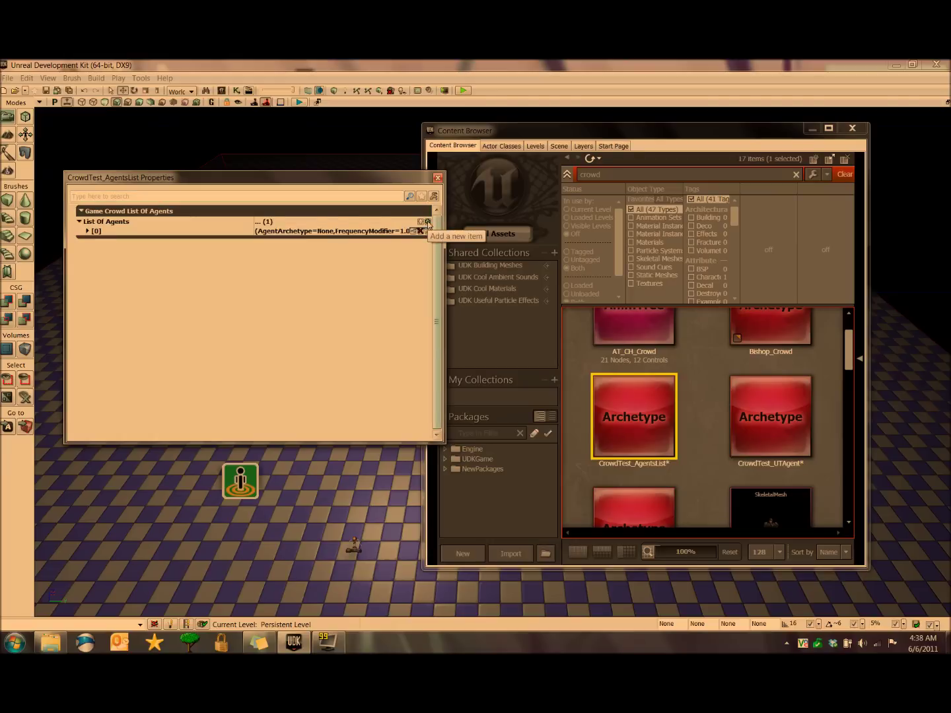
click(85, 232)
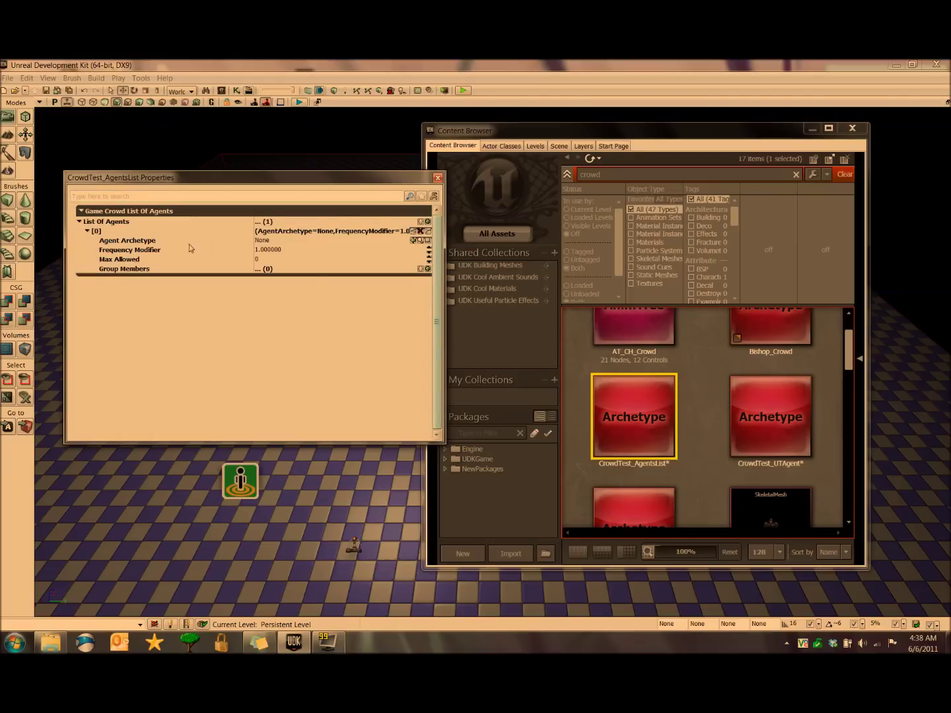
click(263, 241)
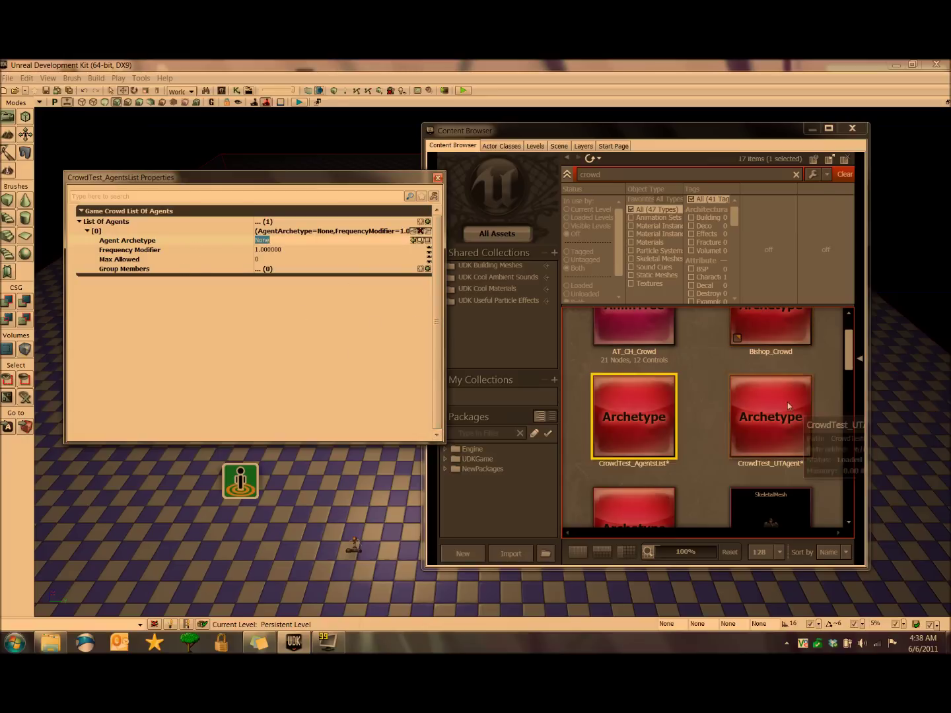
mouse_move(787, 402)
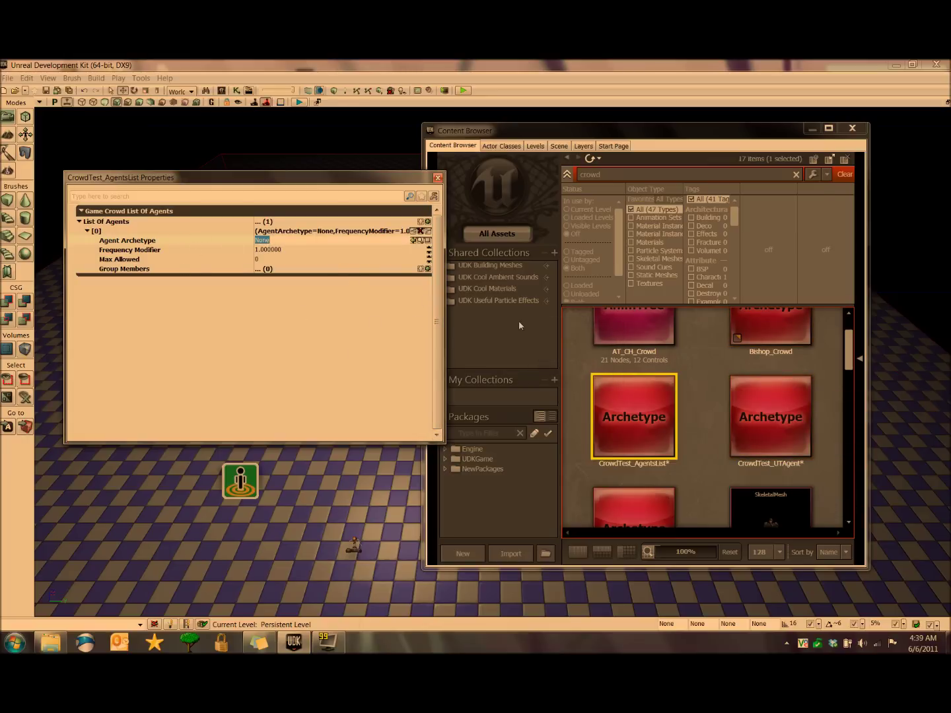
click(784, 426)
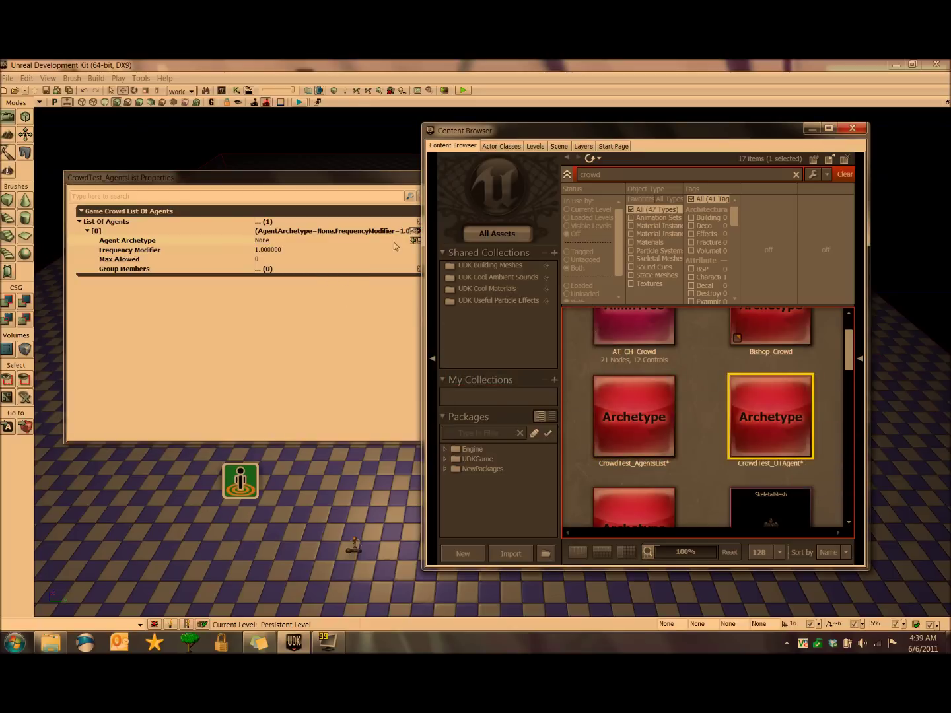
click(357, 241)
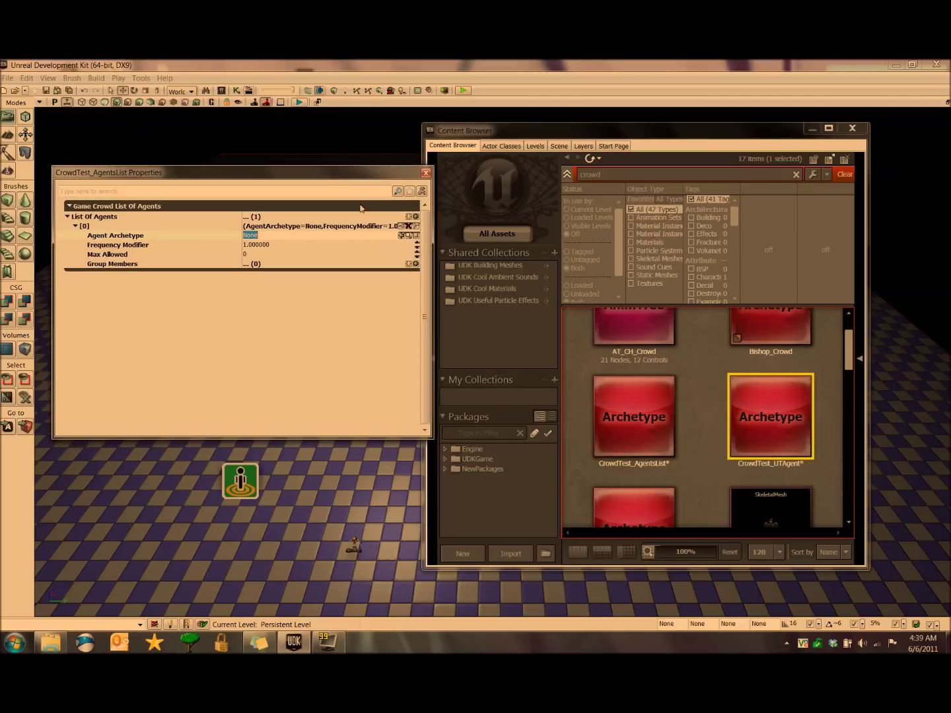
click(403, 236)
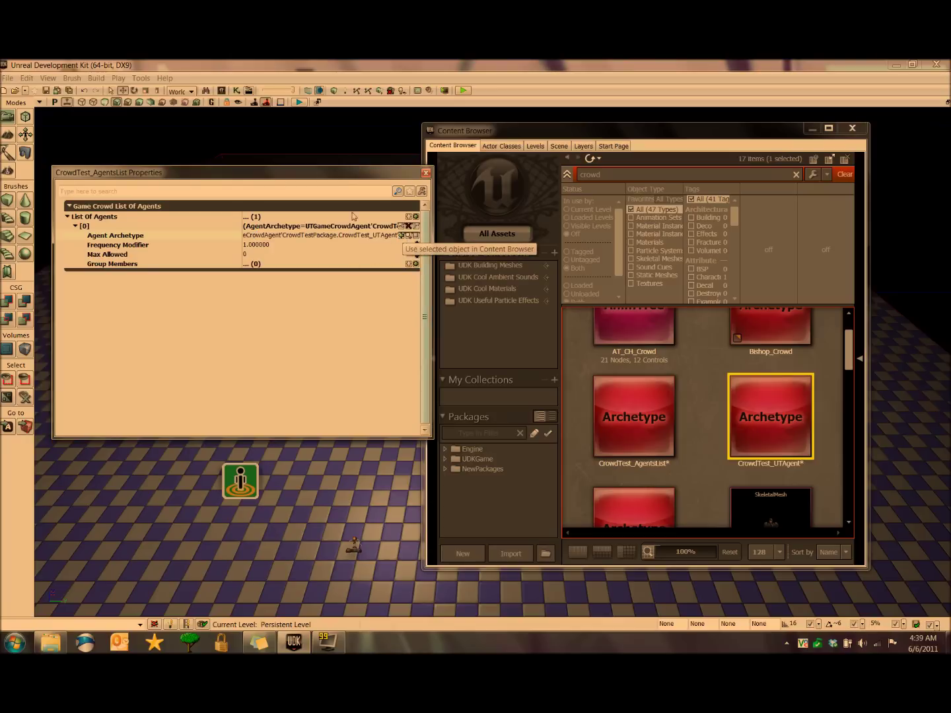
click(426, 174)
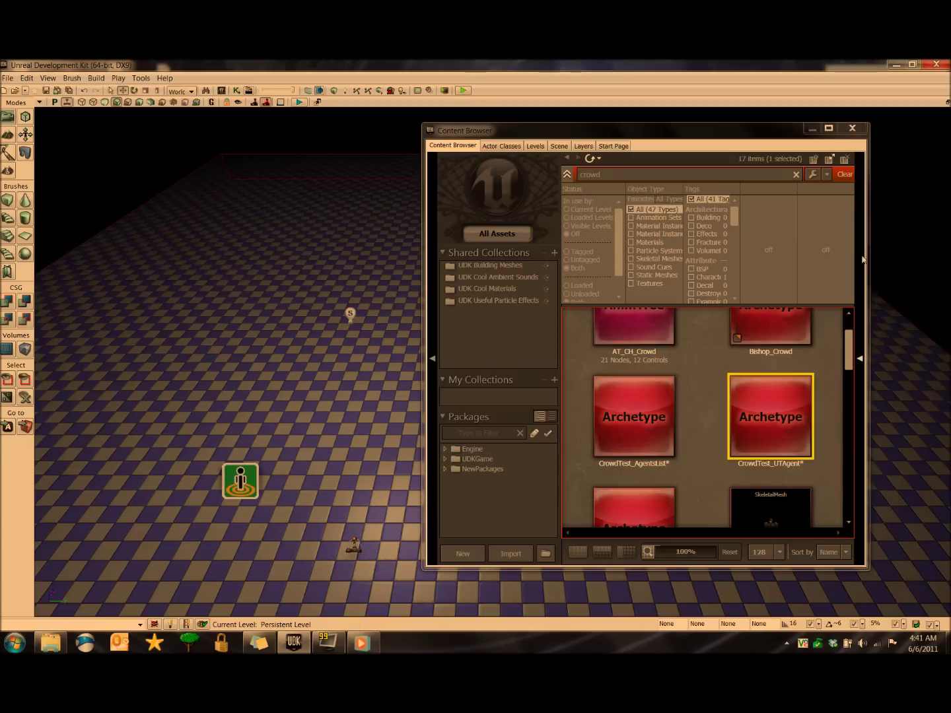
Tick Check For Obstacles under Pathing in the CrowdTest_UTAgent archetype's properties
click(794, 419)
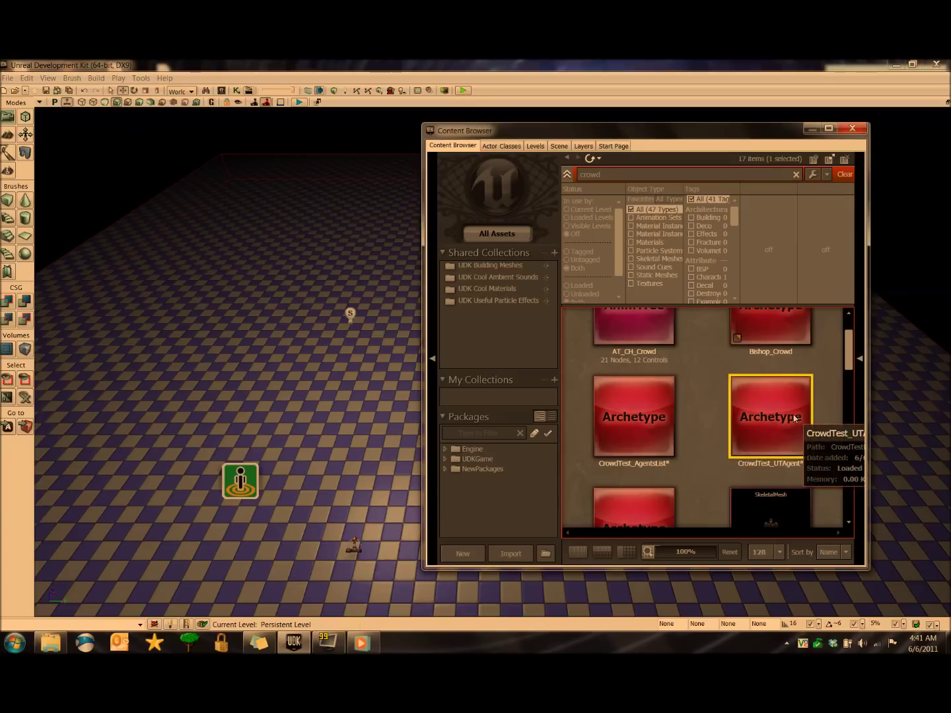
double_click(792, 418)
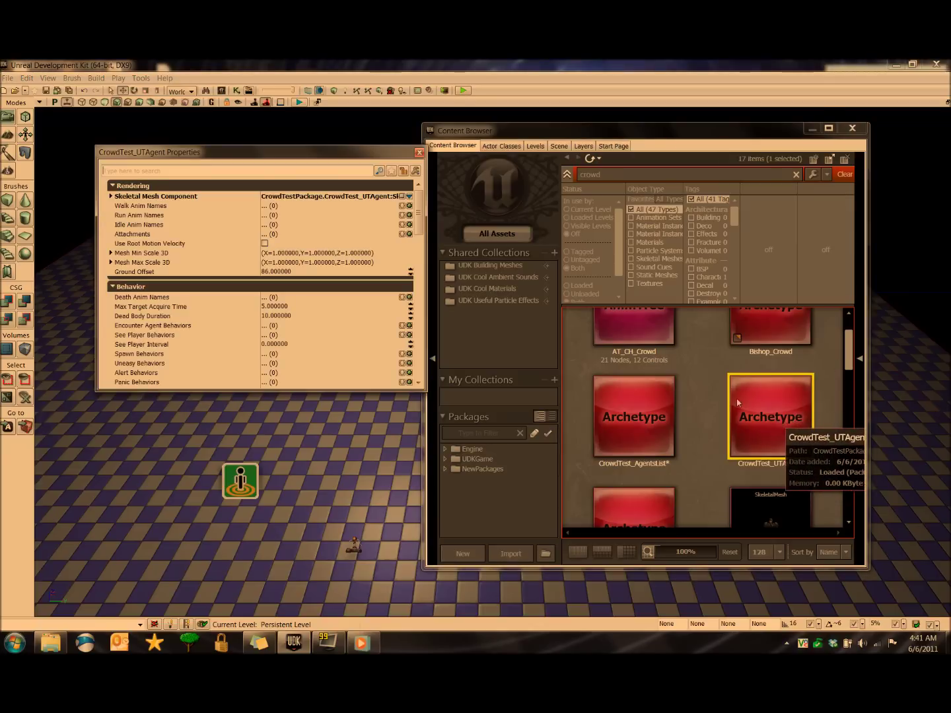
drag(424, 212, 420, 319)
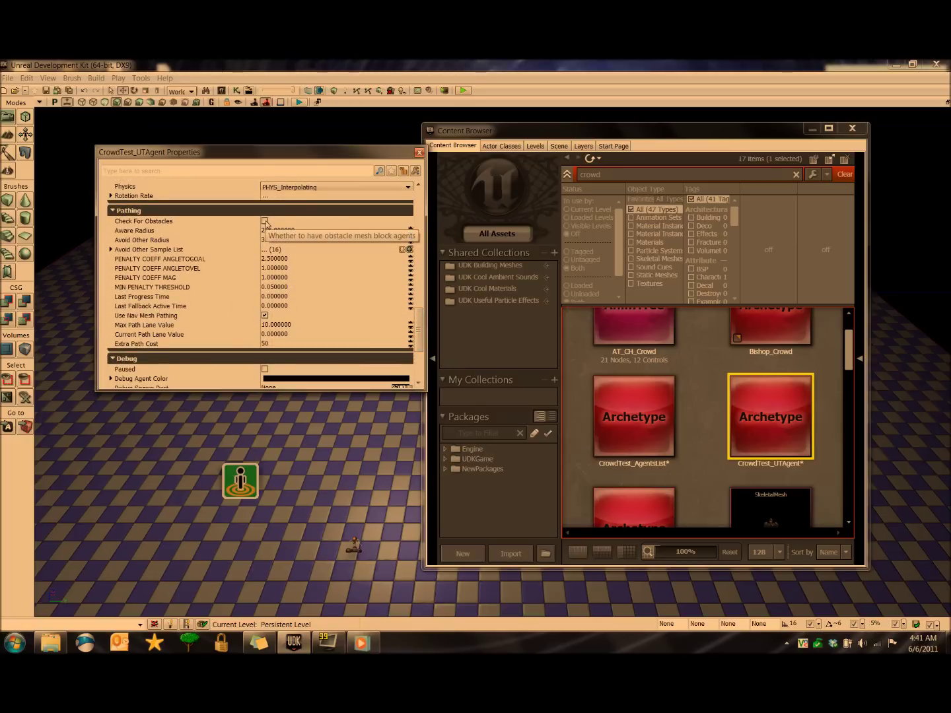
click(264, 221)
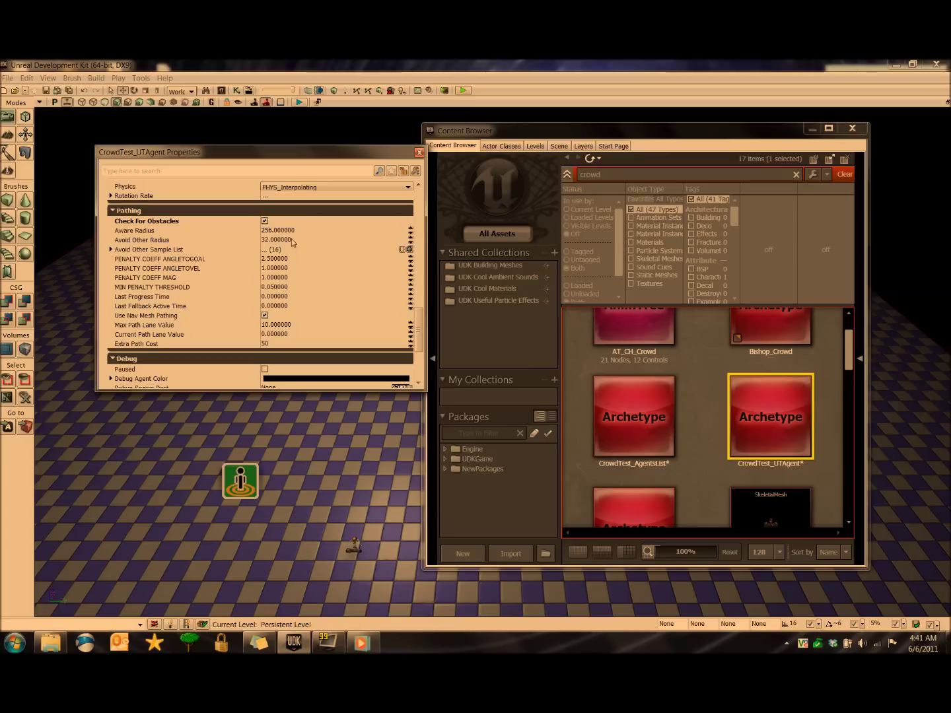
drag(421, 318, 425, 192)
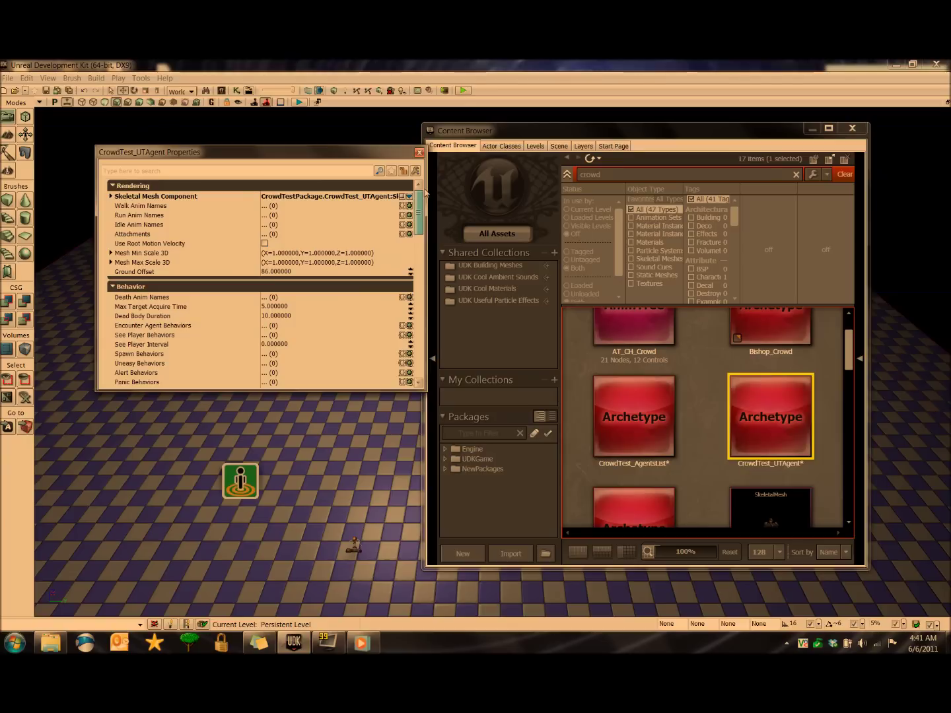
mouse_move(423, 197)
mouse_down()
mouse_move(423, 210)
mouse_move(421, 193)
mouse_move(422, 209)
mouse_move(418, 200)
mouse_up()
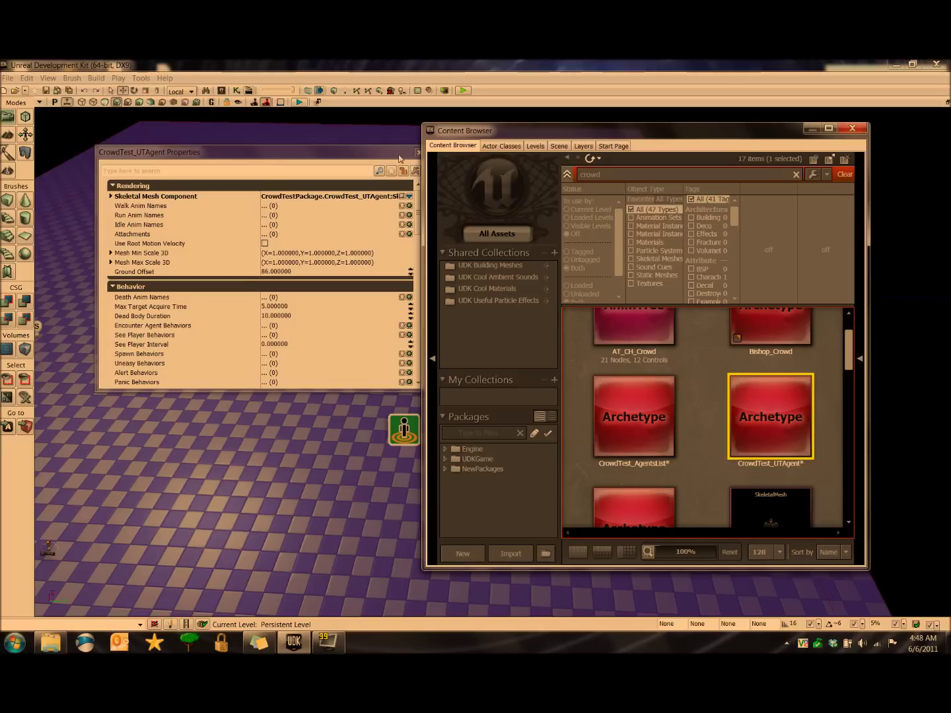
Close the agent archetype properties and the Content Browser
click(400, 157)
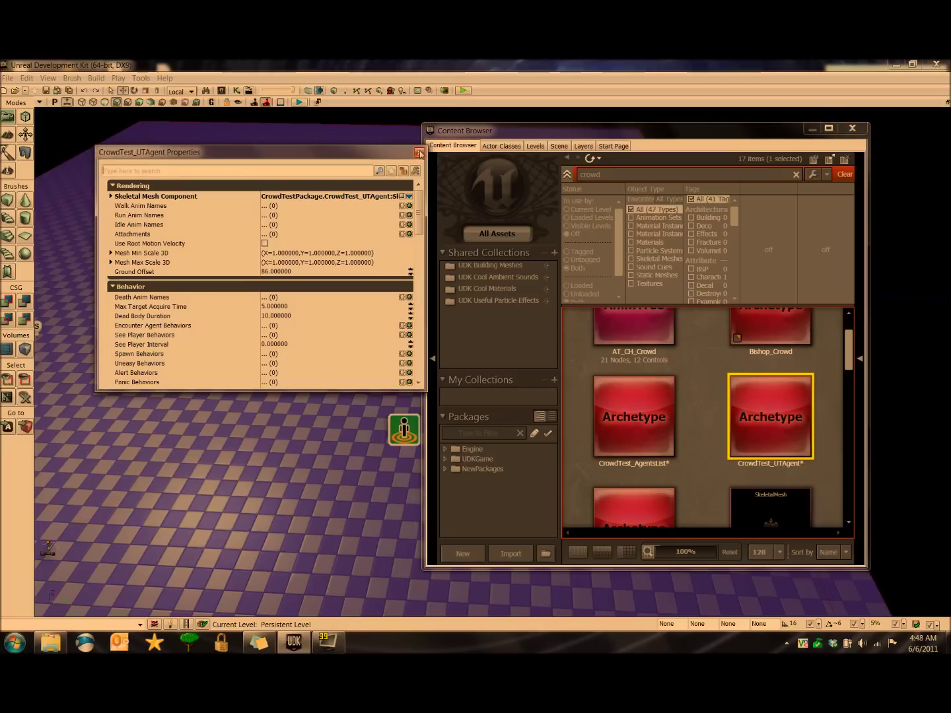
click(419, 153)
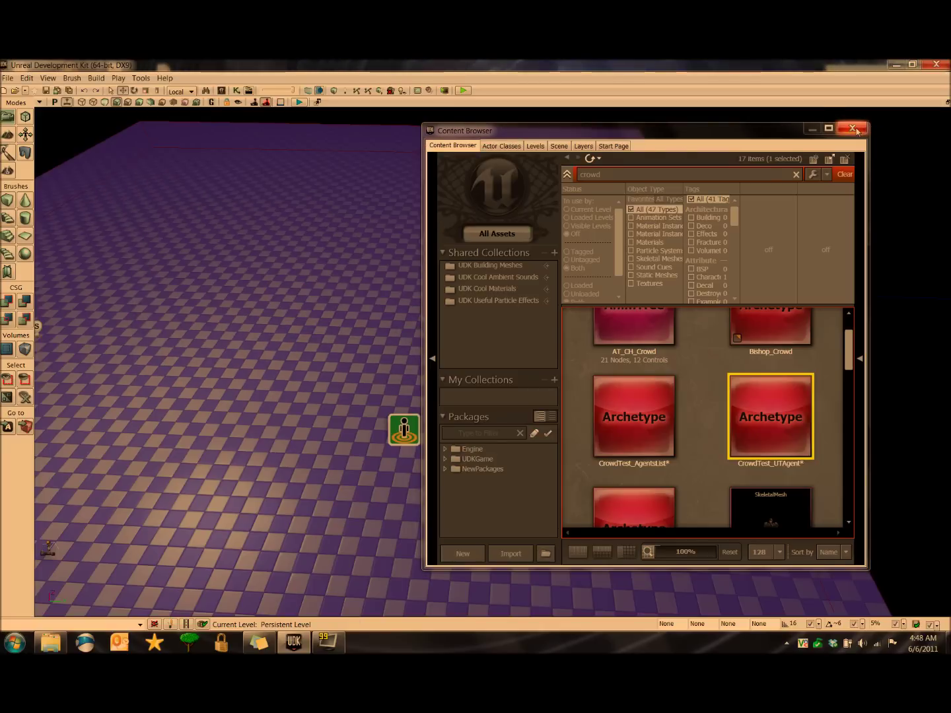
click(857, 132)
Add a pylon on the floor near the middle of the level and build paths
right_drag(727, 277, 615, 264)
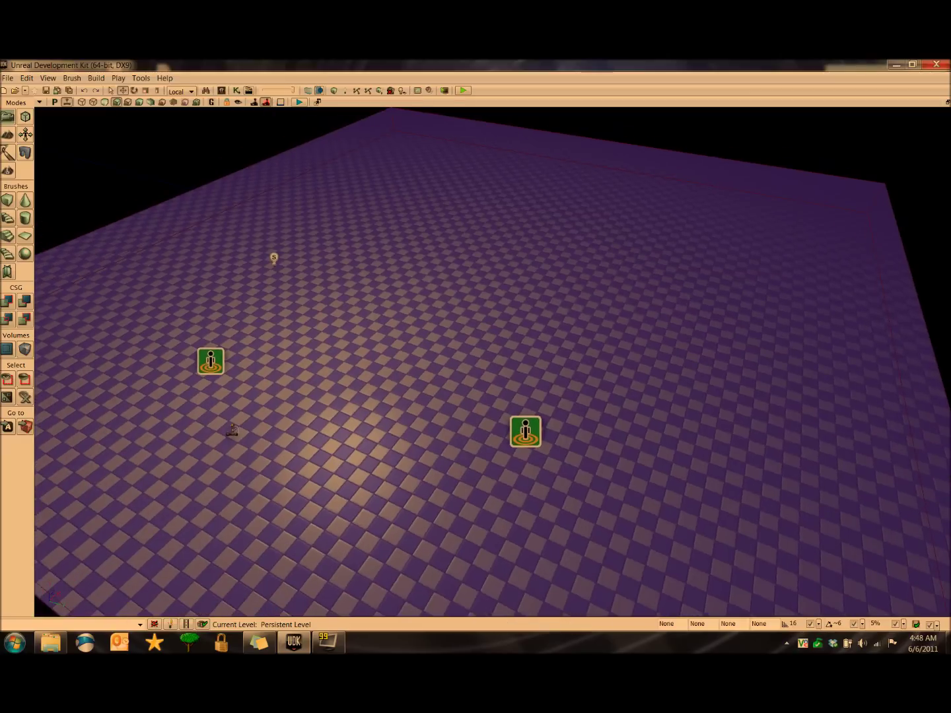
right_click(390, 298)
mouse_move(515, 494)
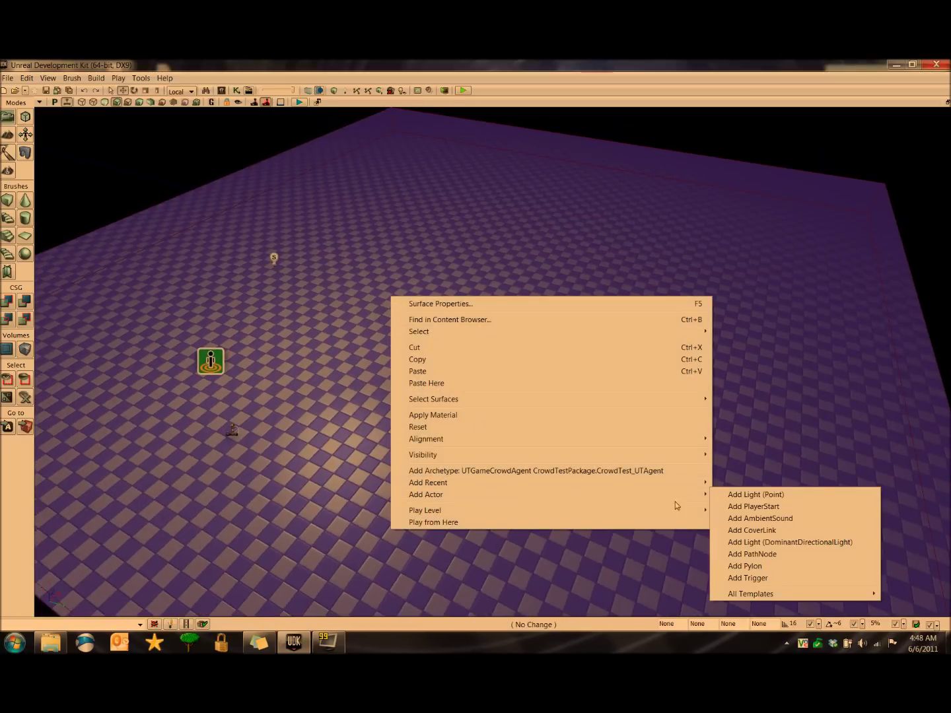
click(748, 567)
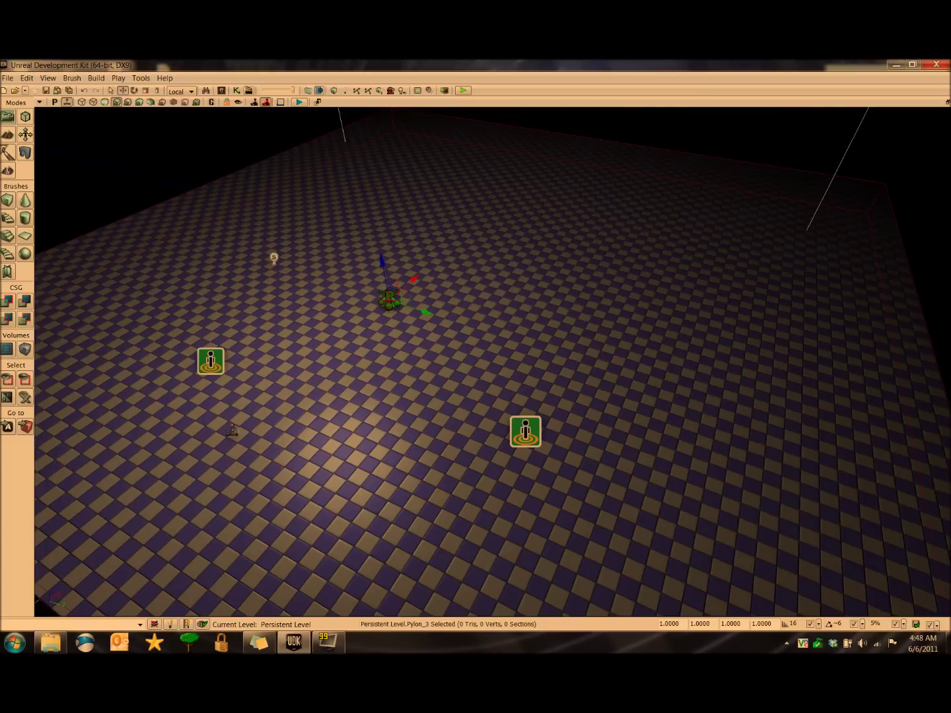
right_drag(567, 395, 595, 404)
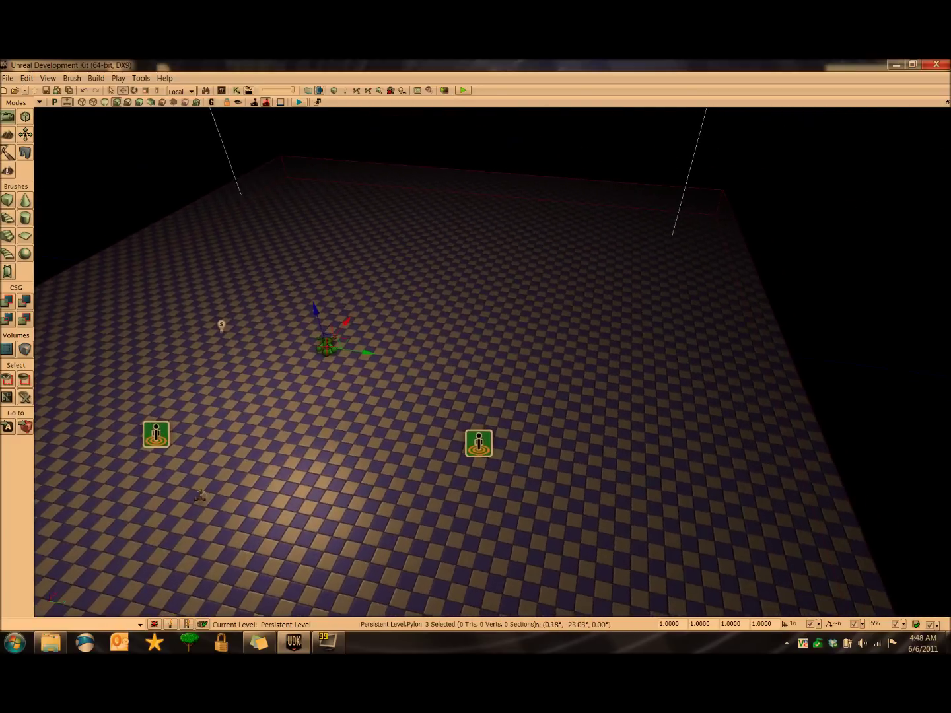
click(358, 93)
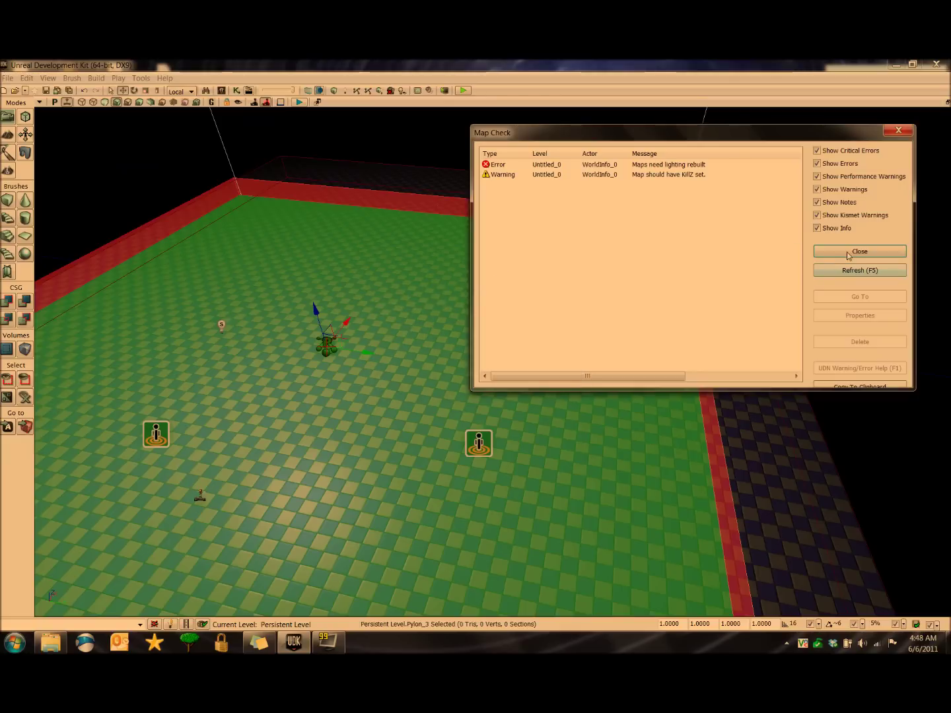
Dismiss the Map Check report and fly over the green nav mesh to the level's outer corner
click(848, 254)
right_drag(741, 295, 587, 289)
key(w)
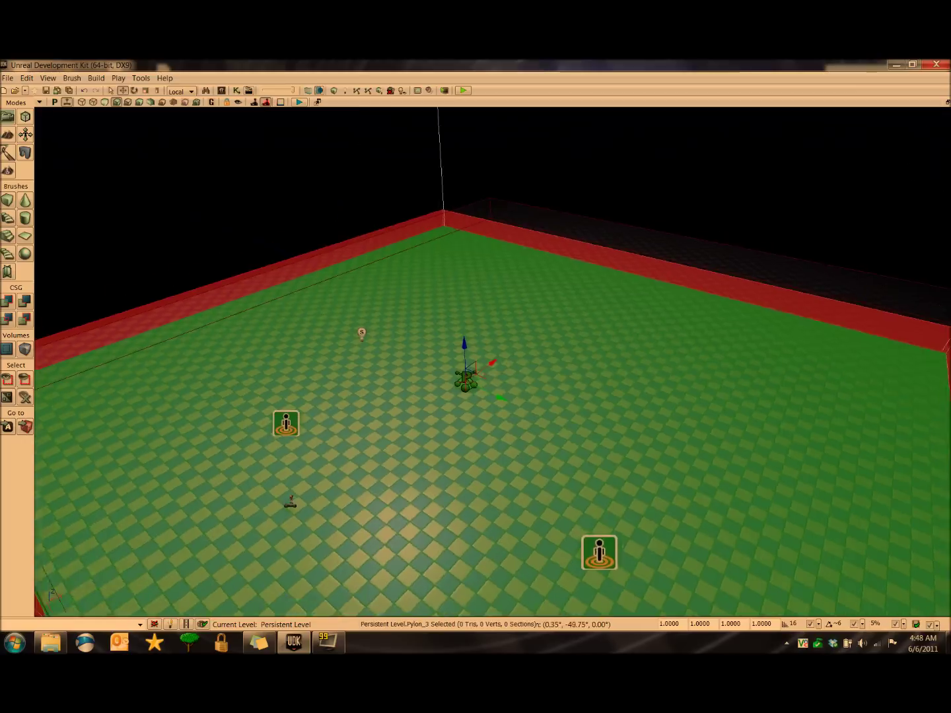
drag(661, 376, 552, 323)
right_drag(552, 322, 519, 334)
Add a second pylon on the outer floor strip past the corner
drag(519, 333, 517, 358)
right_click(598, 268)
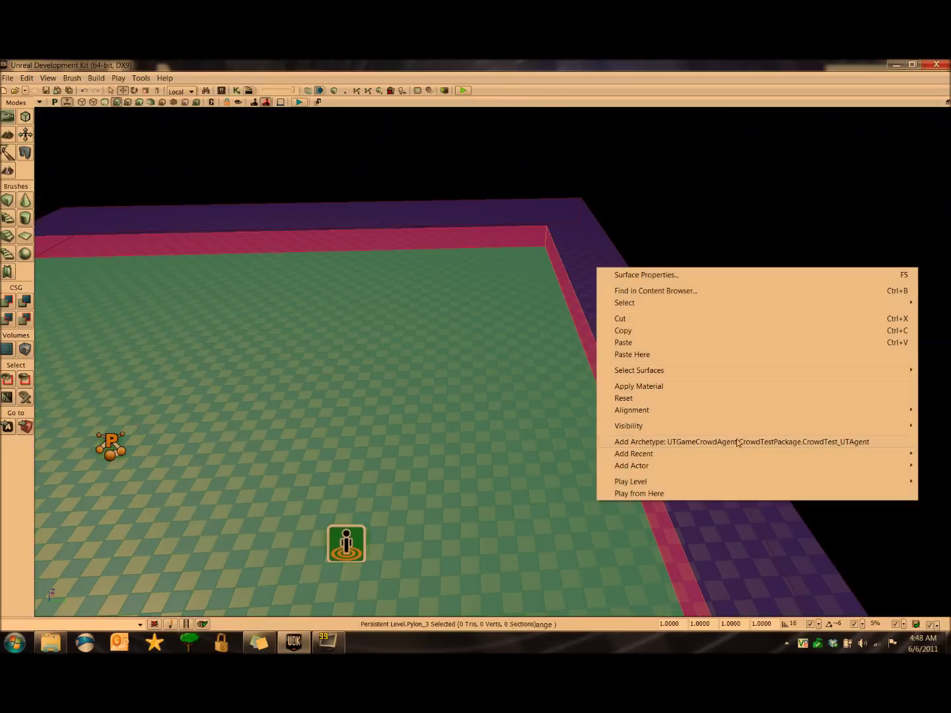
mouse_move(726, 465)
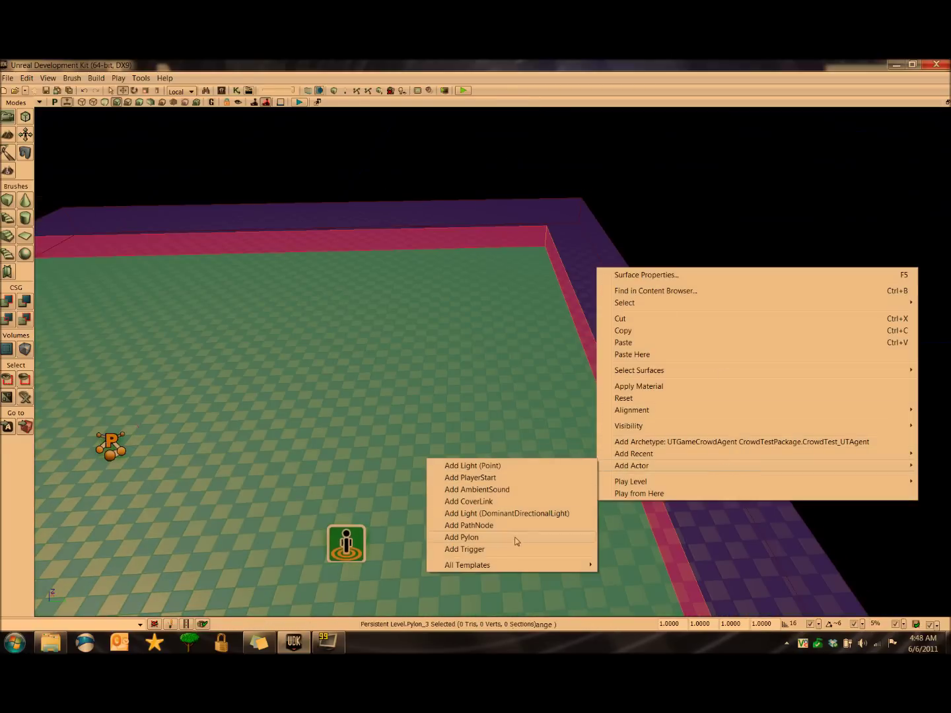
click(516, 541)
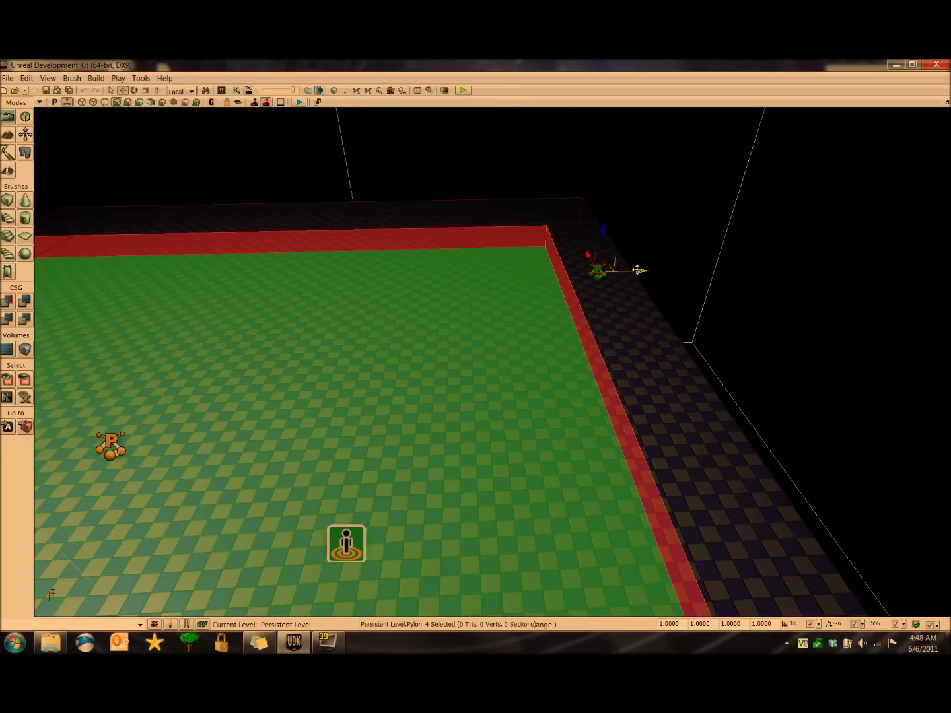
drag(632, 269, 631, 270)
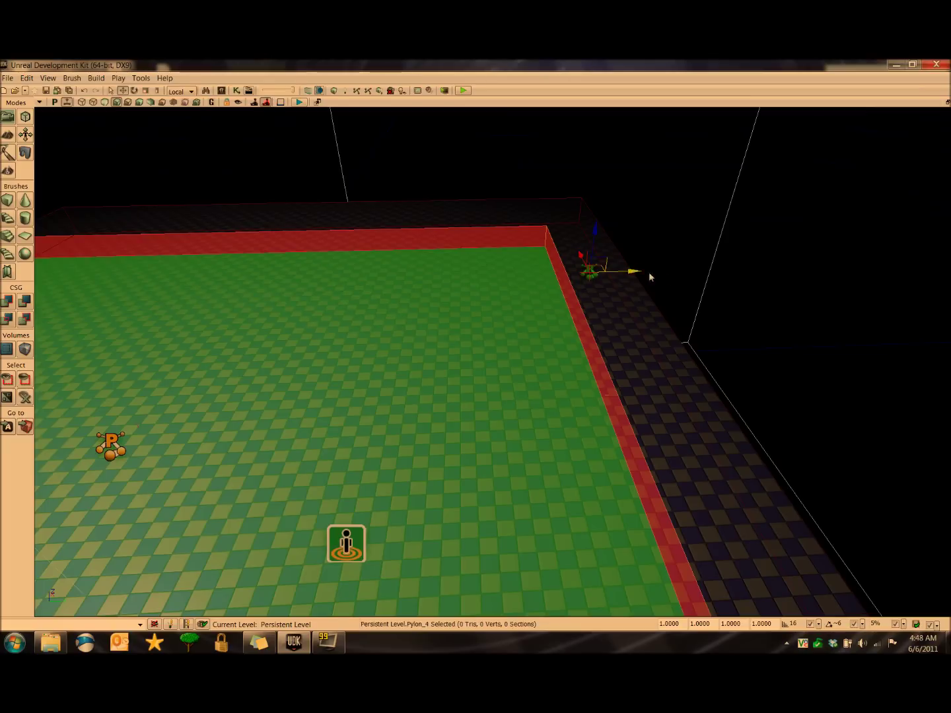
Rebuild paths, dismiss Map Check, and shift the second pylon left then back right
click(357, 91)
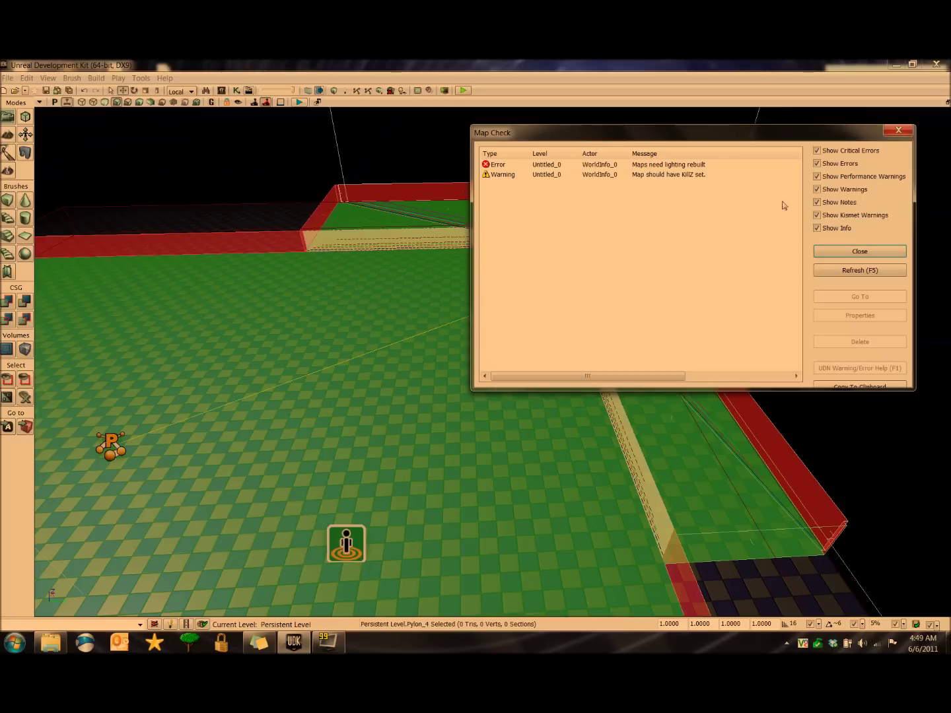
click(860, 253)
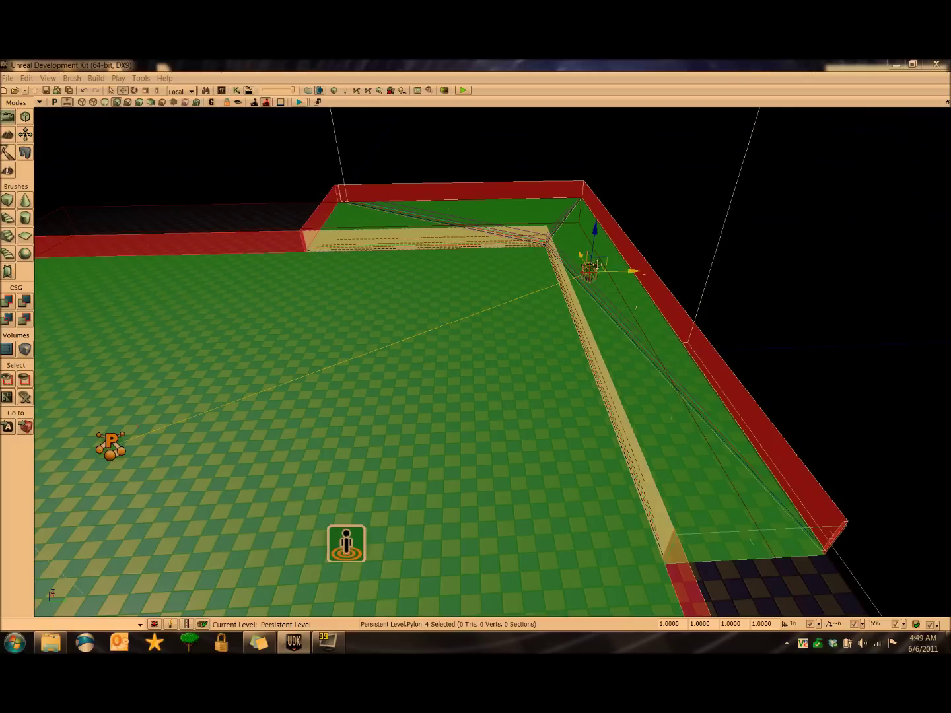
drag(631, 271, 550, 276)
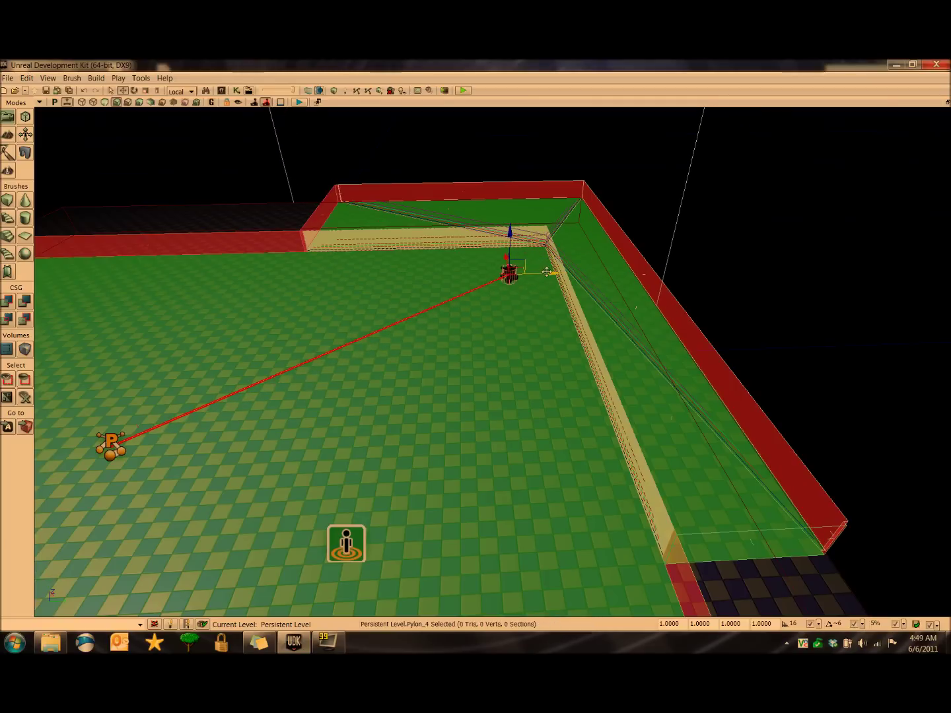
drag(548, 272, 627, 270)
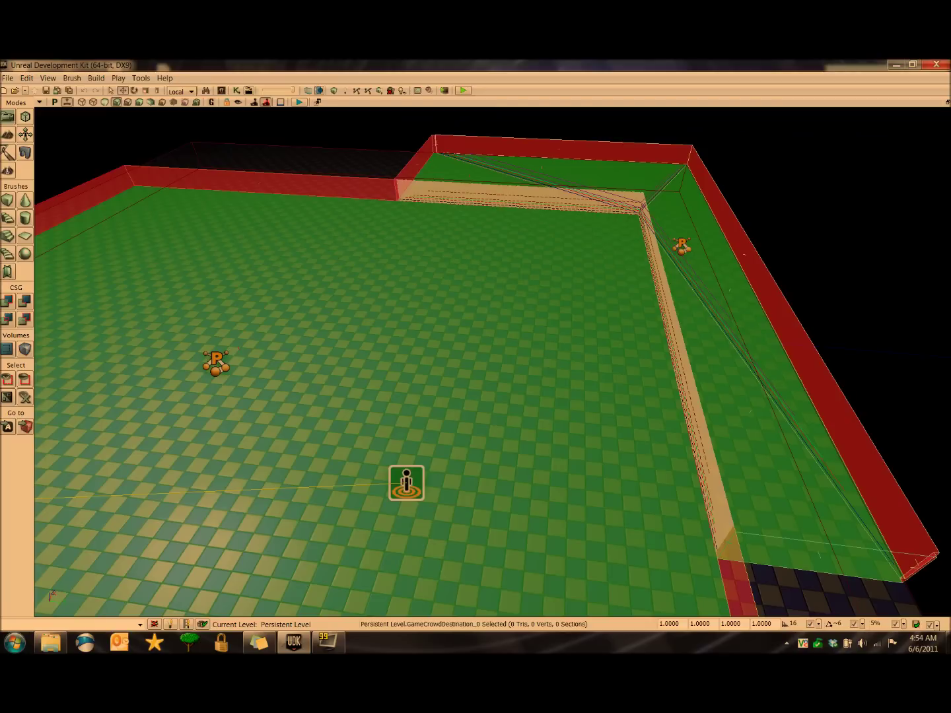
Open the level's Kismet sequence and add a Level Loaded event
right_drag(491, 362, 538, 362)
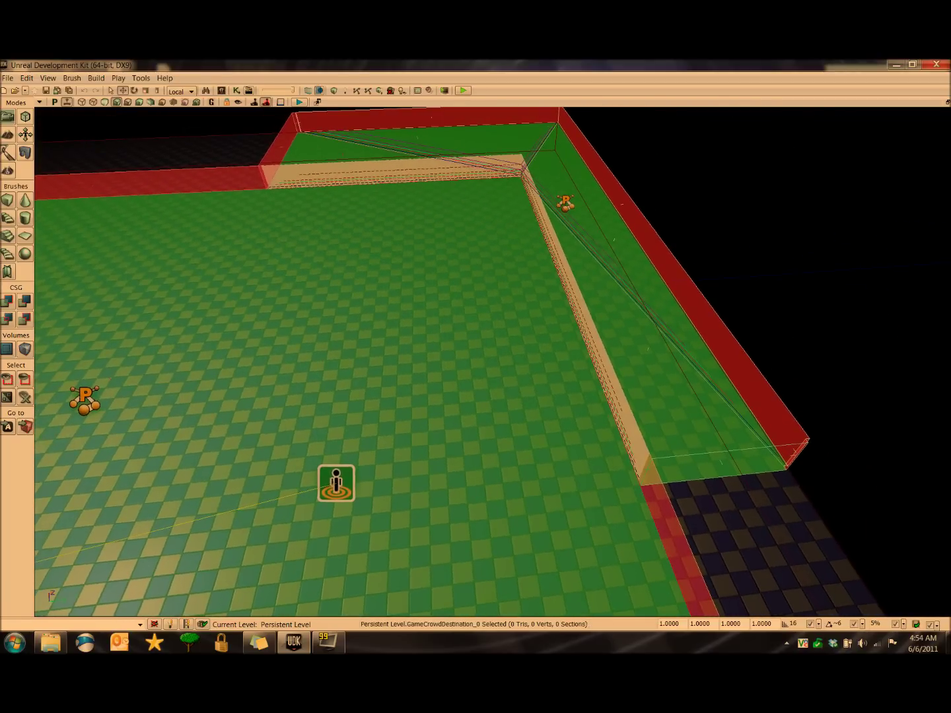
click(236, 89)
right_click(398, 200)
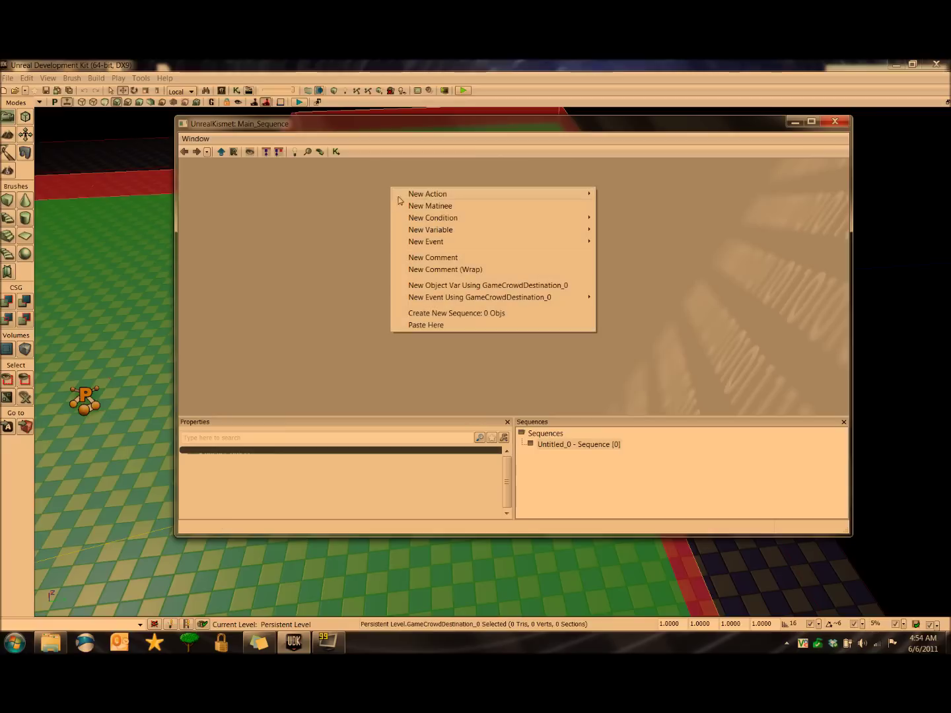
mouse_move(496, 241)
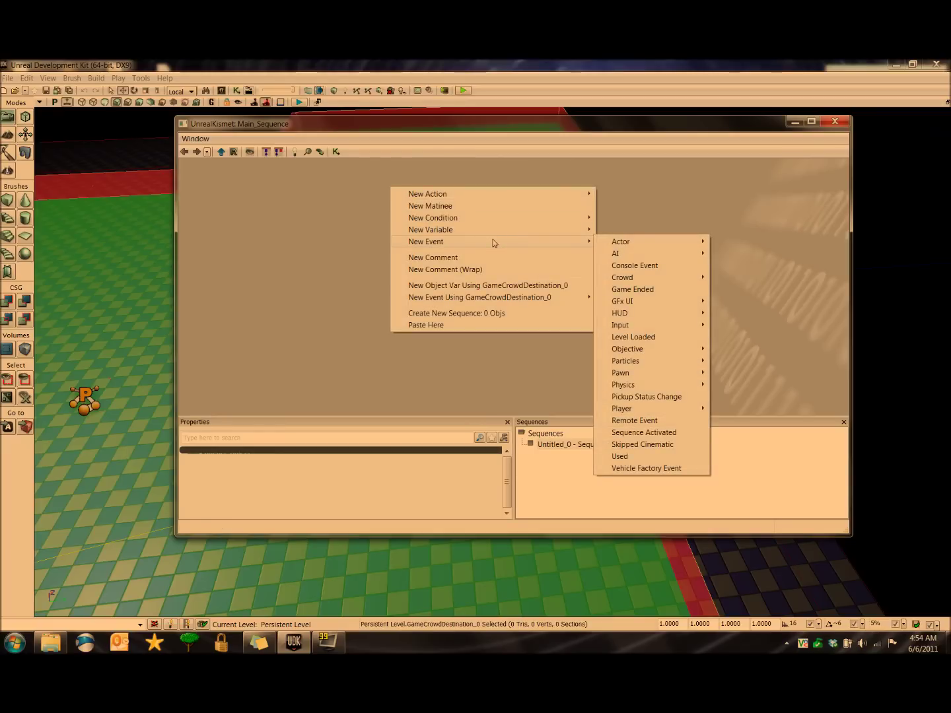
click(656, 337)
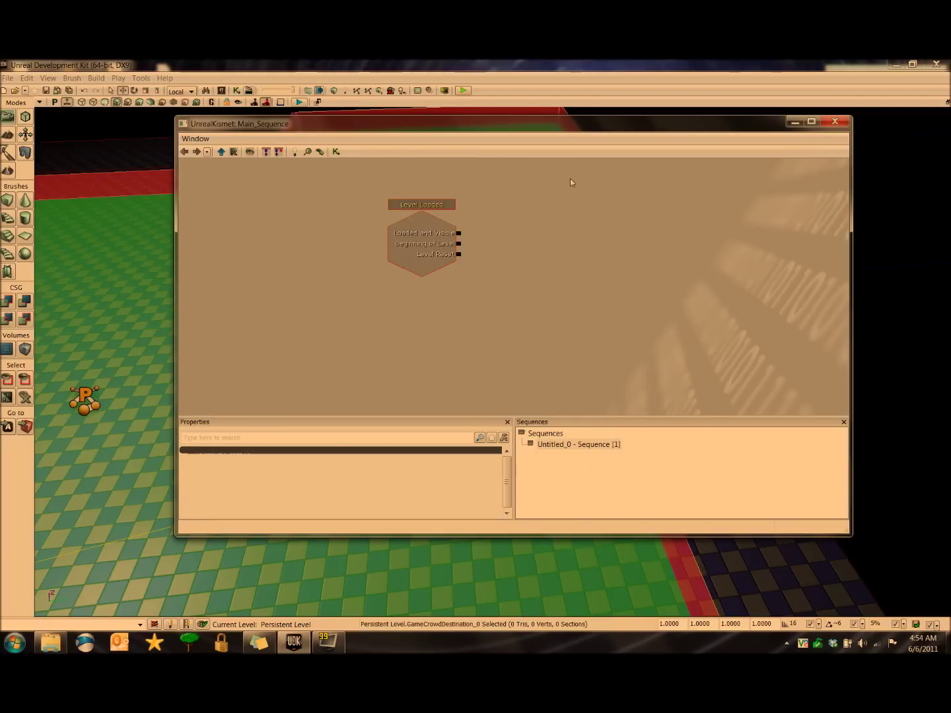
Add a UT Crowd Spawner action from the Crowd actions
right_click(561, 164)
mouse_move(649, 171)
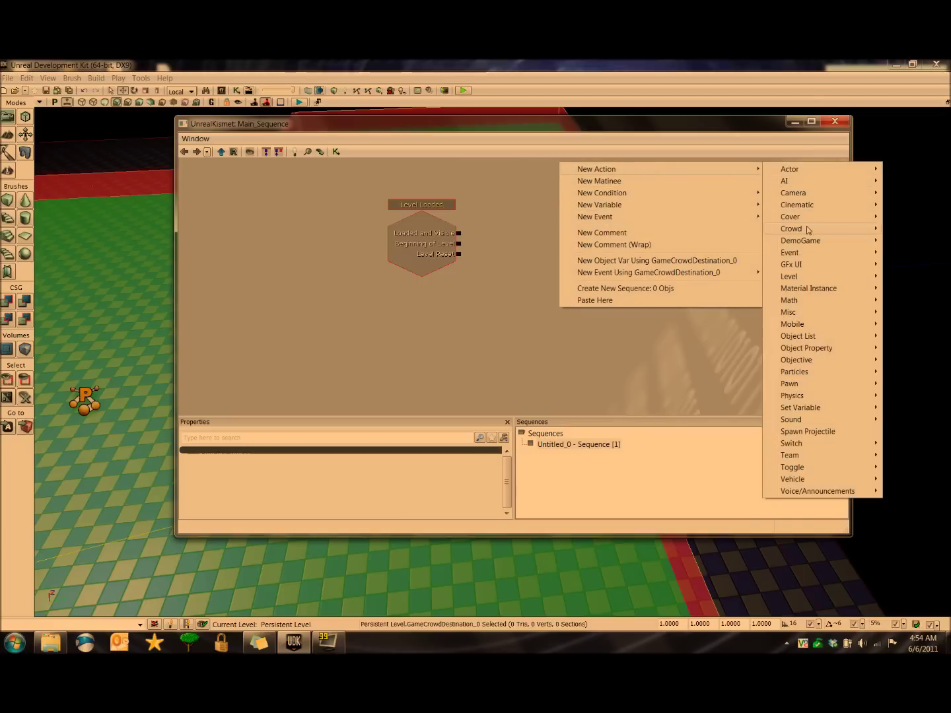
mouse_move(809, 229)
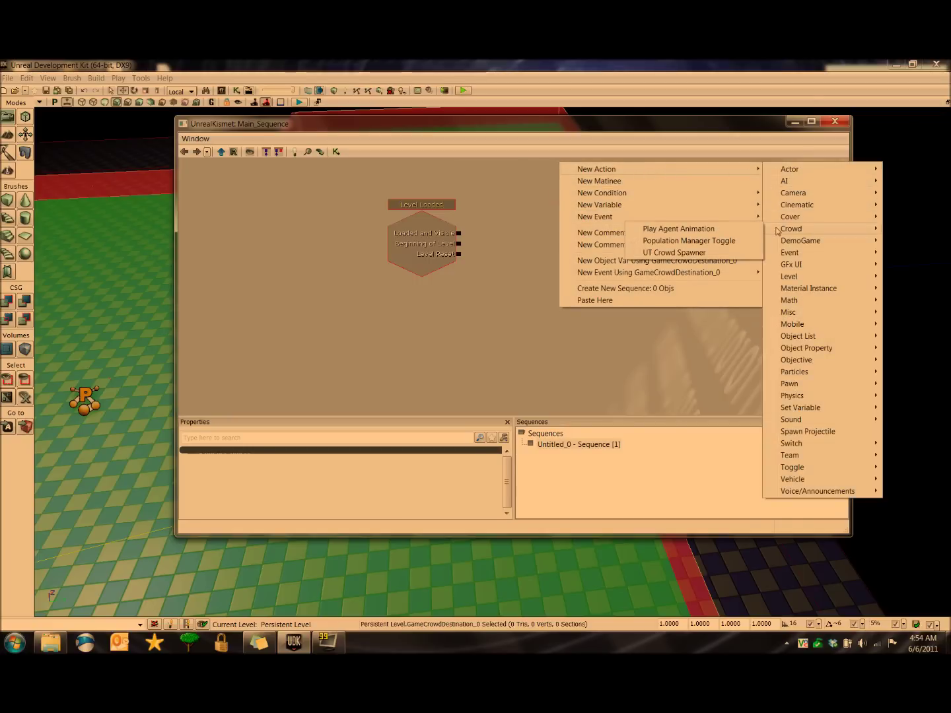
click(698, 254)
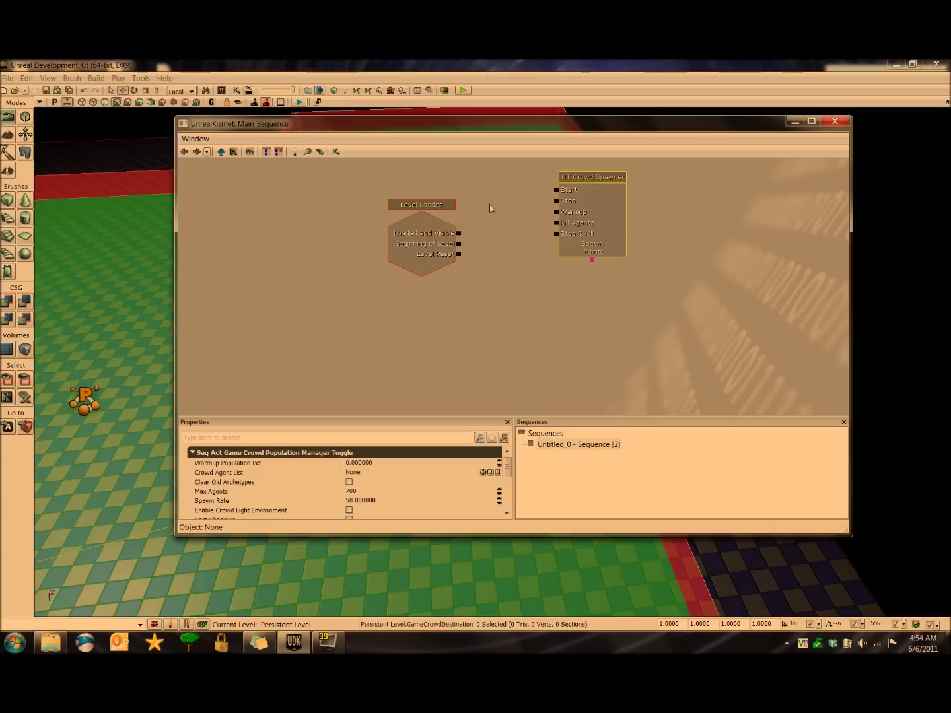
Wire the UT Crowd Spawner's Start input to Level Loaded's Loaded and Visible output
click(555, 193)
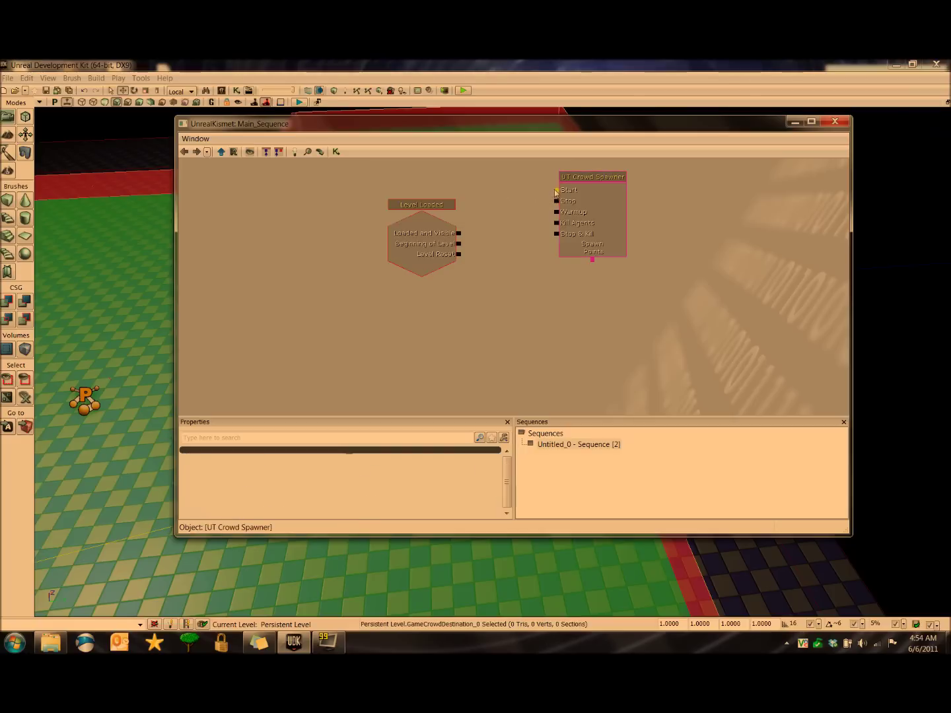
drag(526, 205, 461, 234)
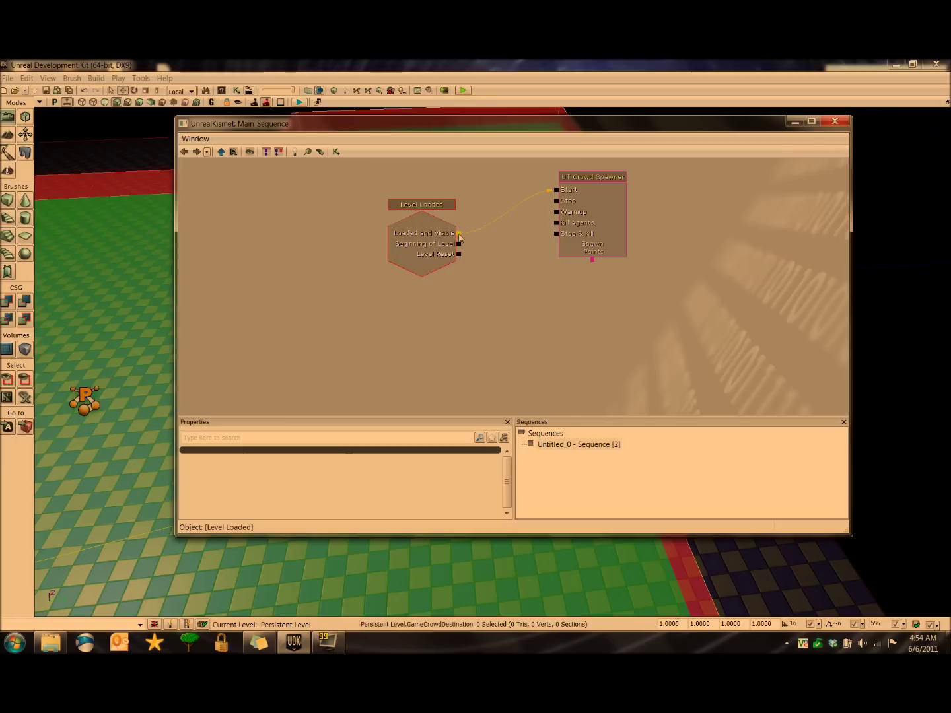
click(559, 270)
click(608, 213)
click(663, 196)
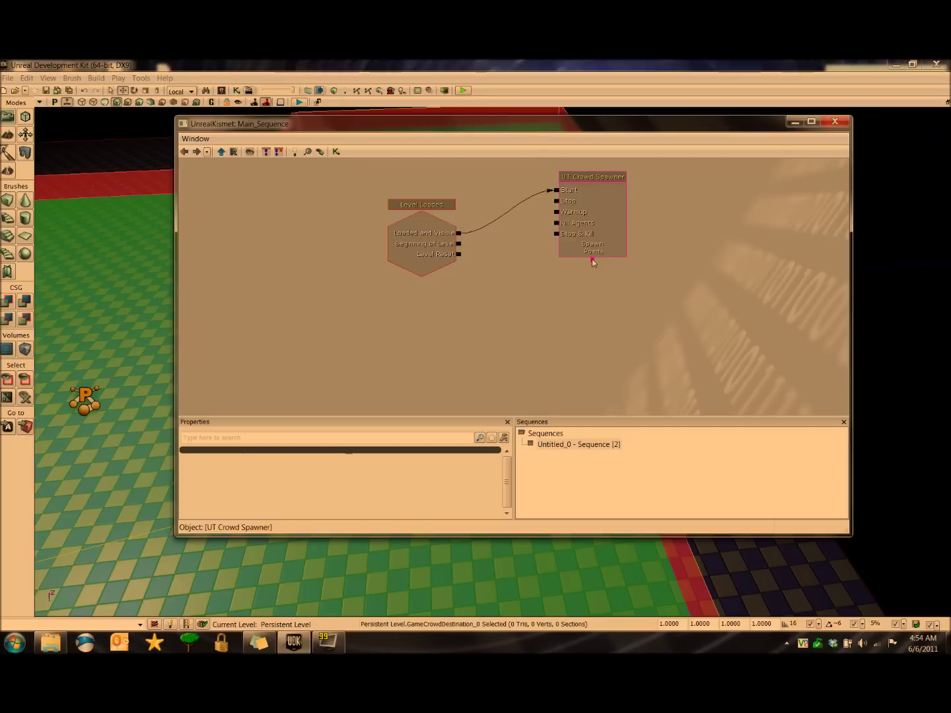
Attach GameCrowdDestination_0 as a new object variable on the spawner's Spawn Points link
right_drag(109, 264, 72, 291)
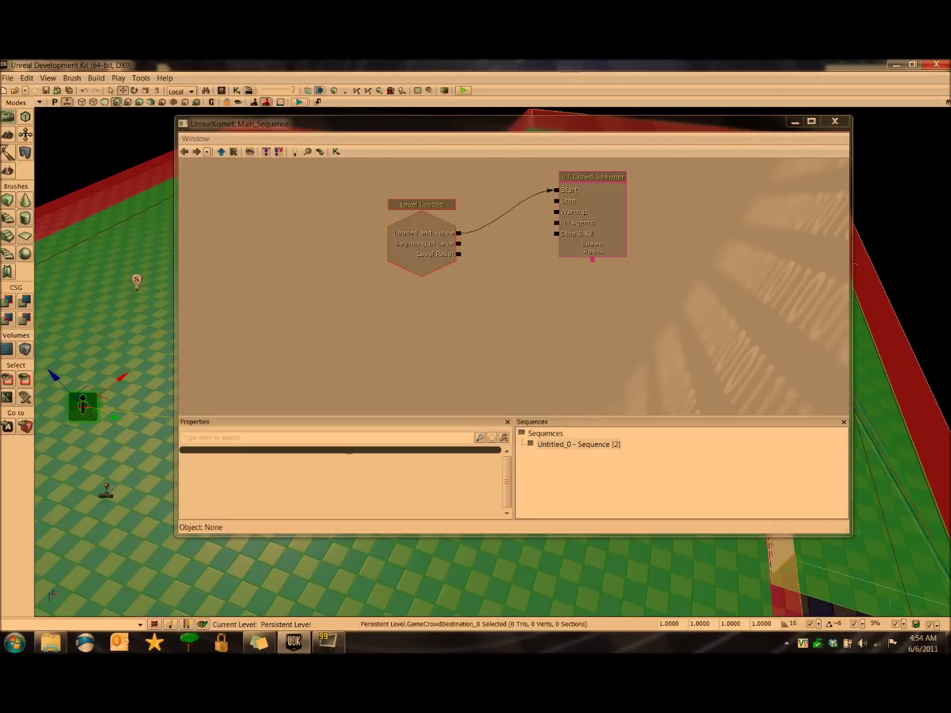
right_drag(105, 290, 92, 313)
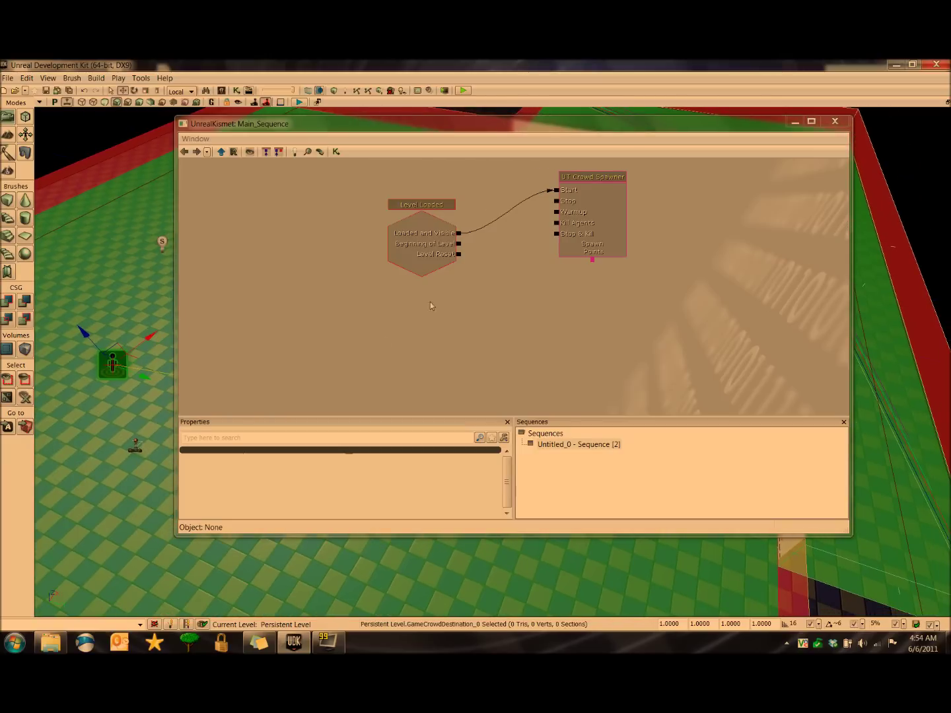
right_click(593, 259)
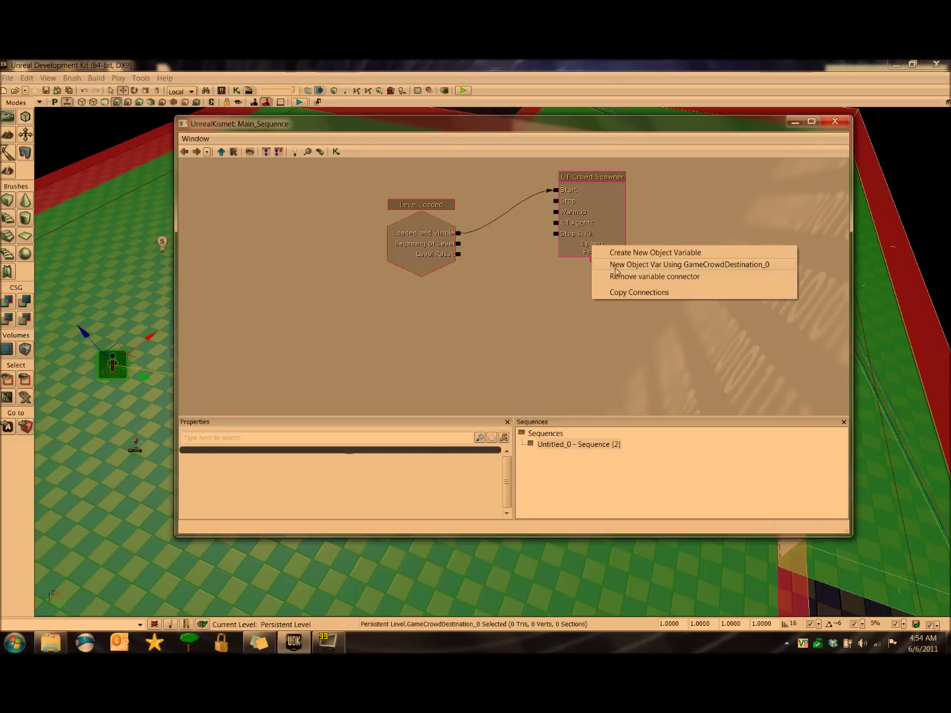
click(615, 265)
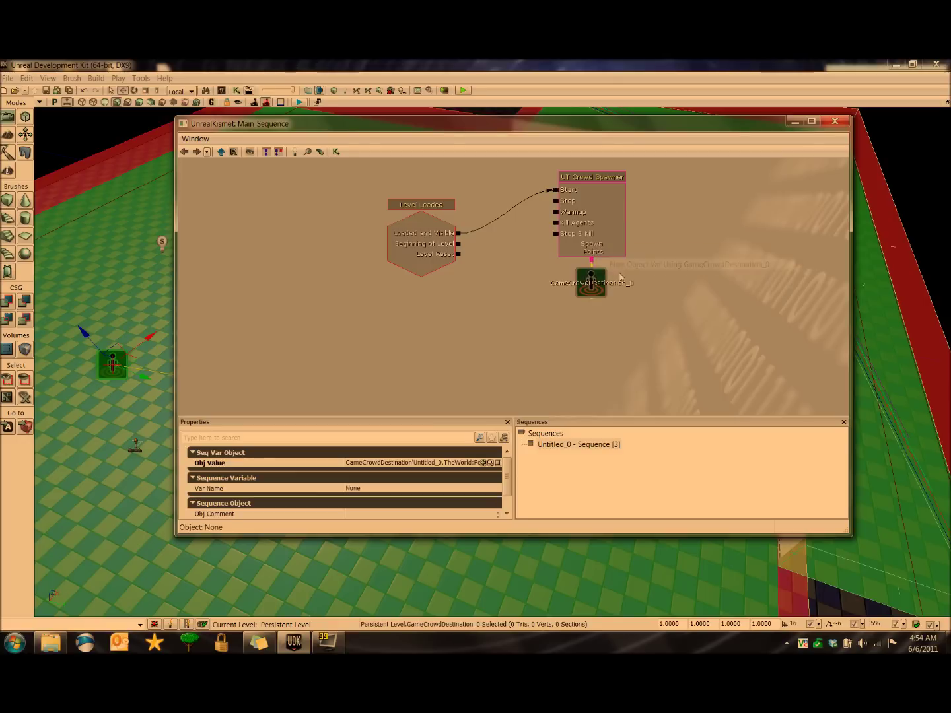
click(591, 185)
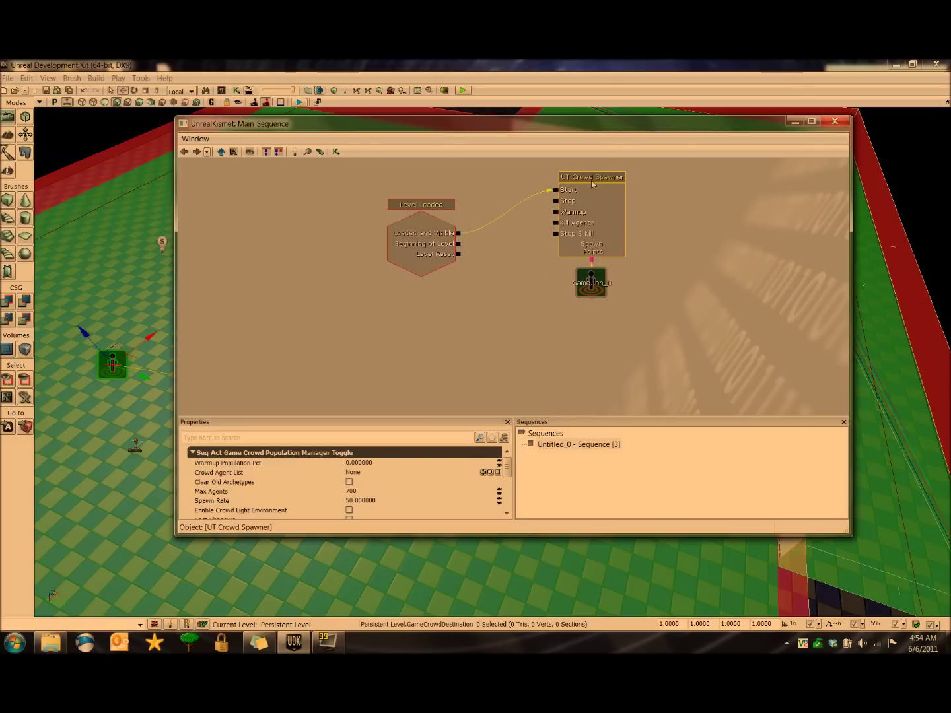
Assign the CrowdTest_AgentsList archetype from the Content Browser to the spawner's Crowd Agent List
click(357, 472)
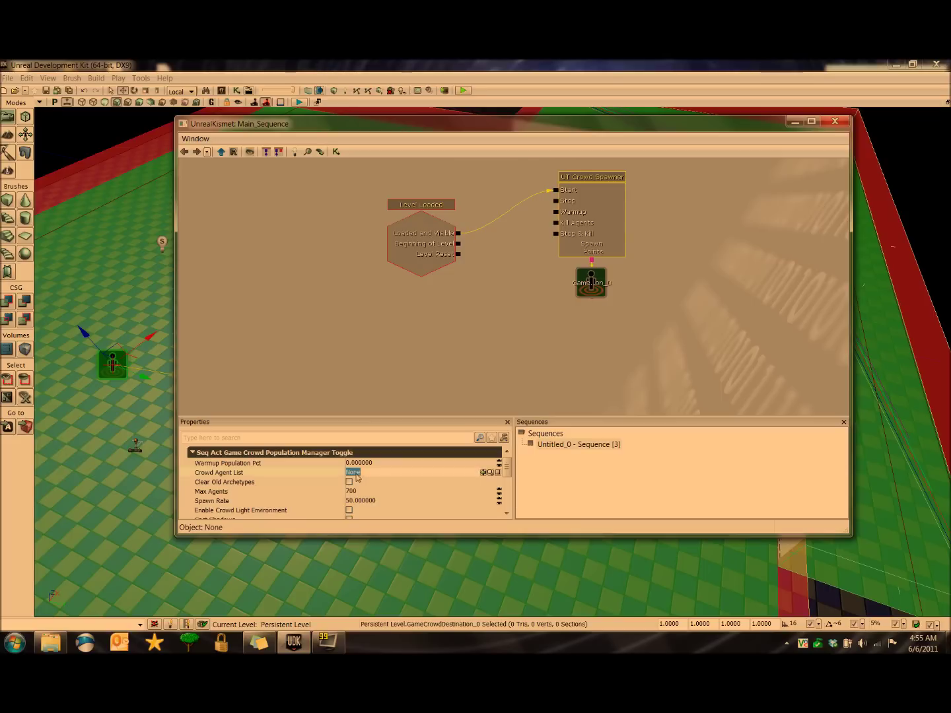
drag(500, 134, 298, 150)
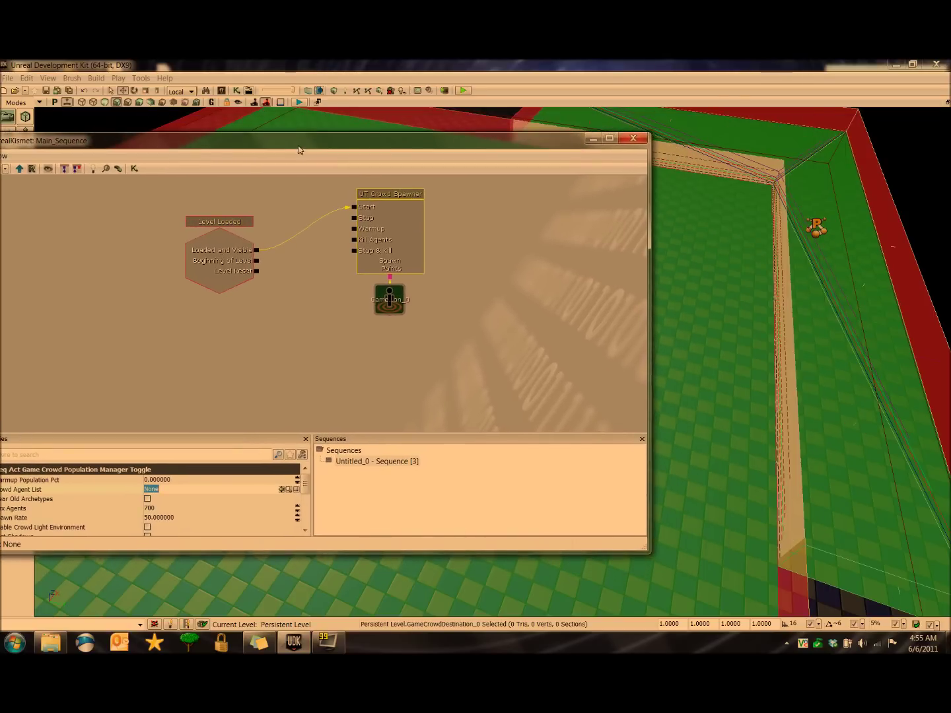
click(220, 91)
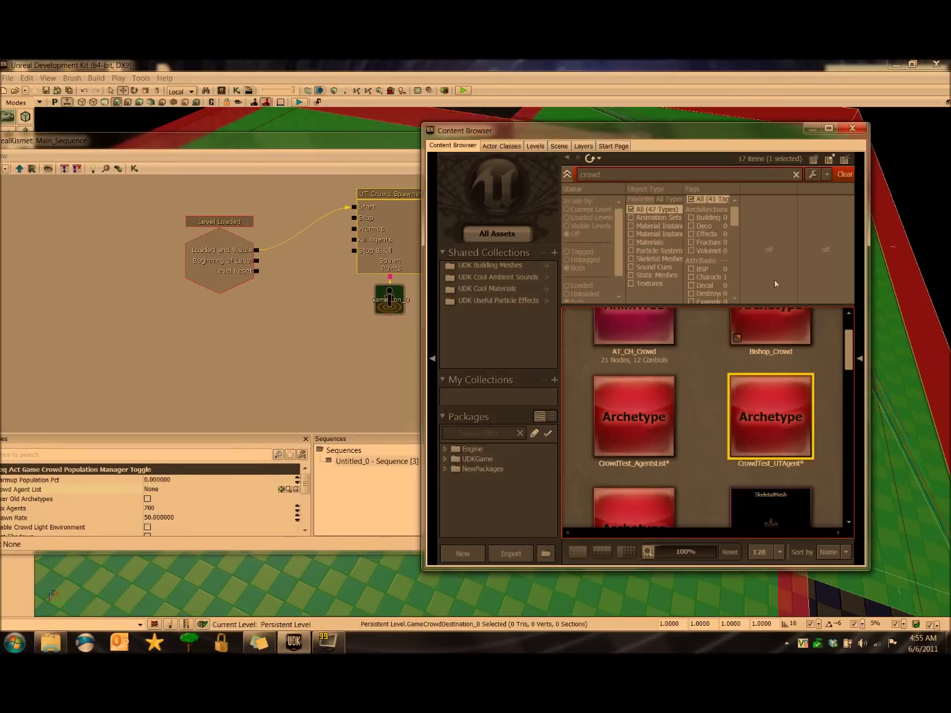
click(654, 406)
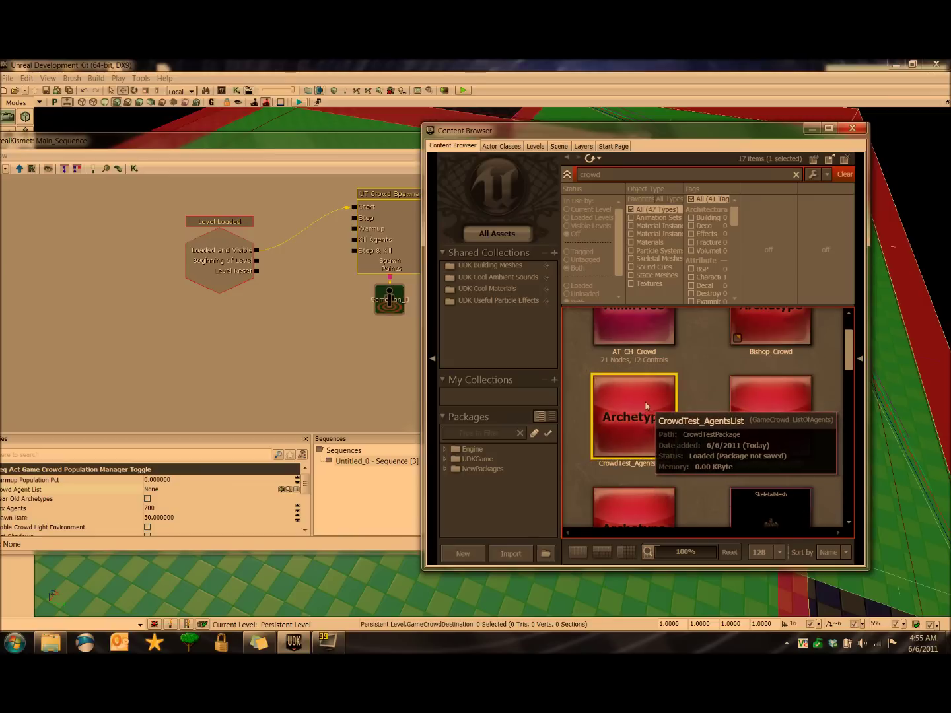
click(283, 490)
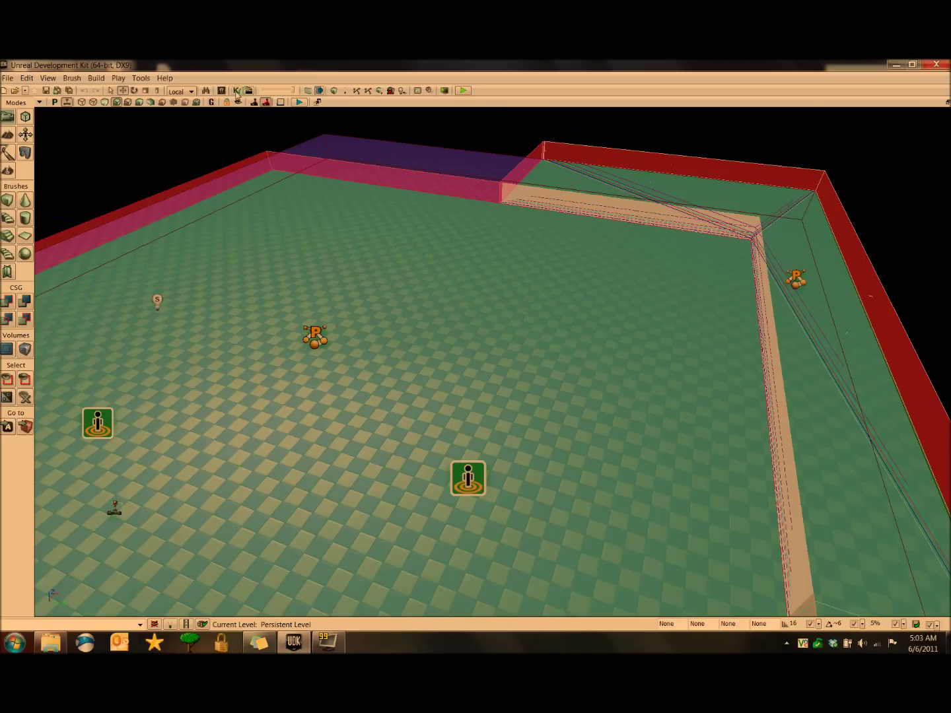
click(237, 91)
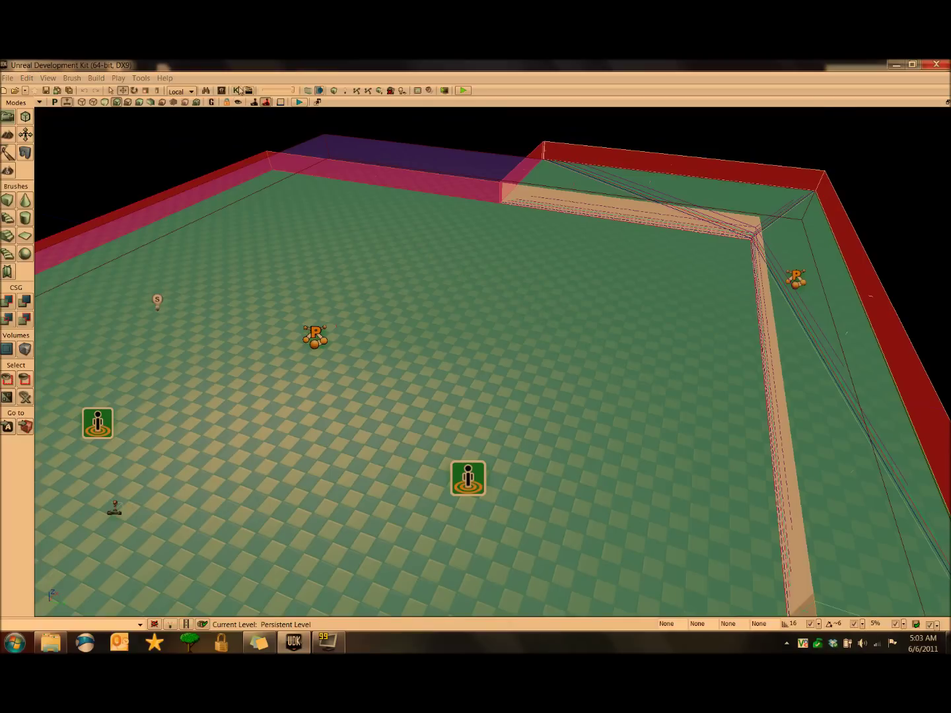
click(575, 173)
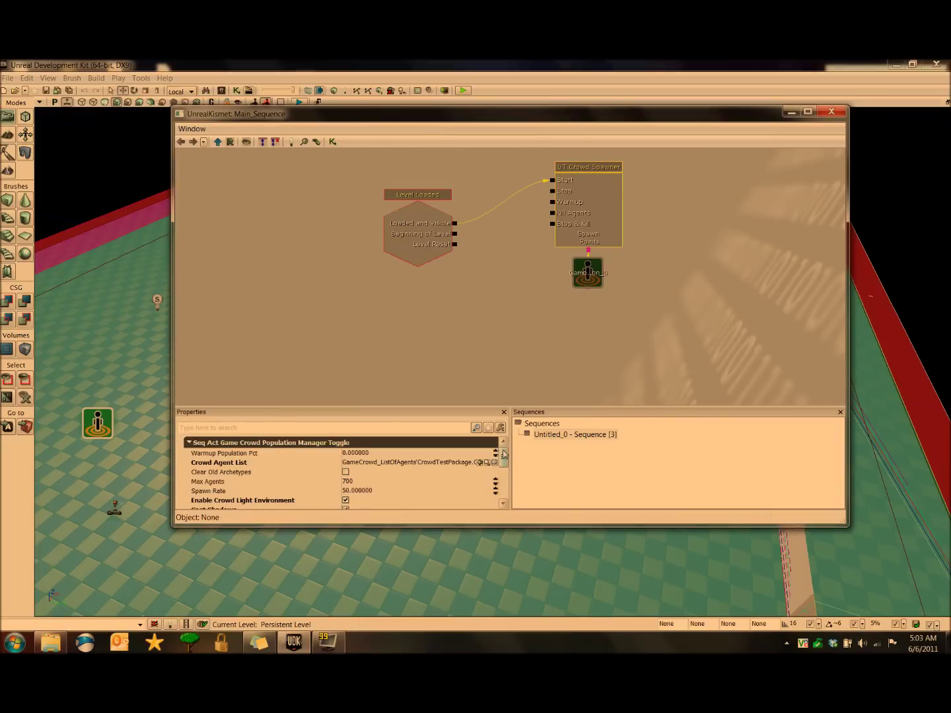
drag(503, 453, 505, 458)
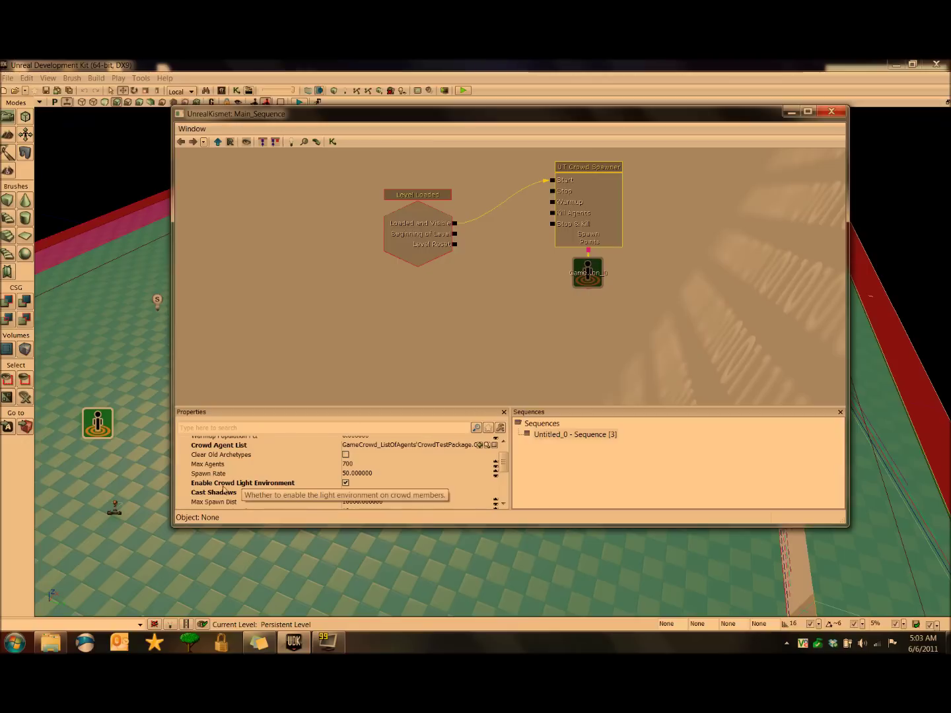
click(832, 113)
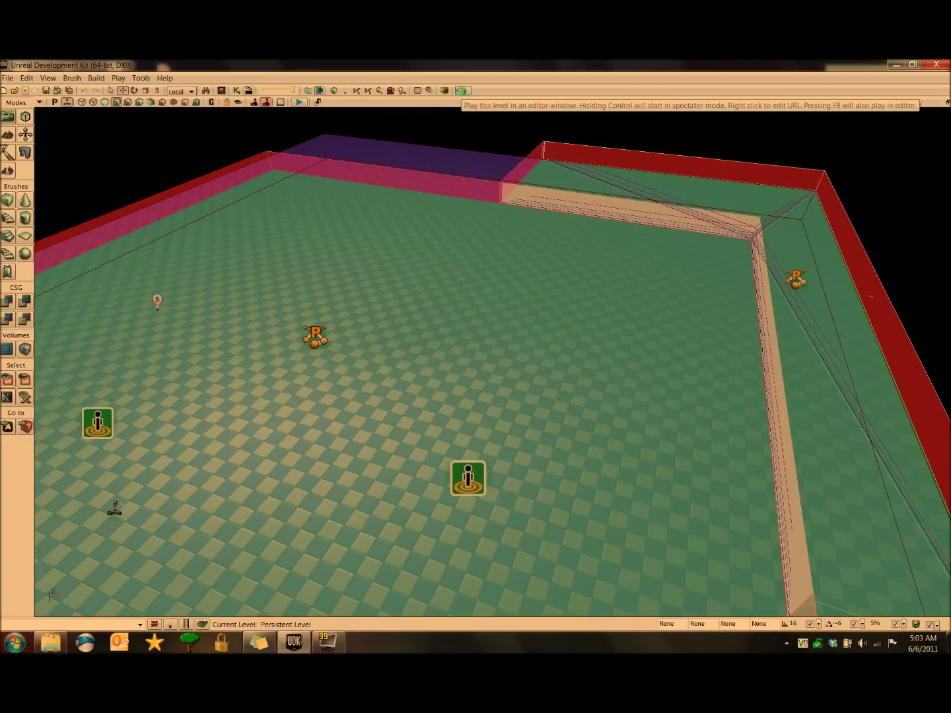
Run the level with Play in Editor and walk forward to watch the crowd spawn
click(462, 91)
key(w)
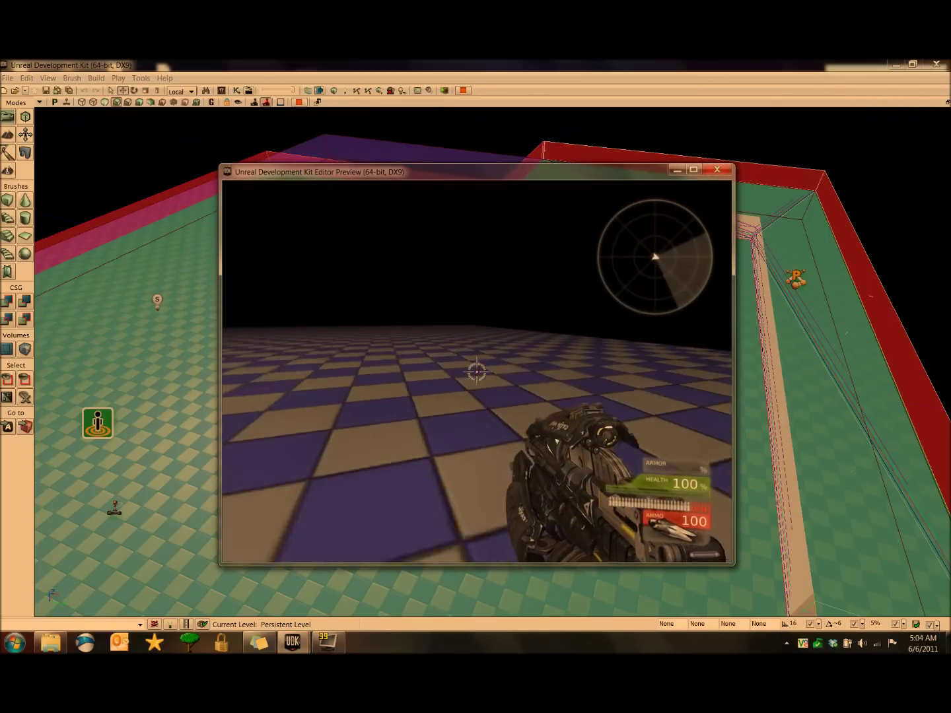